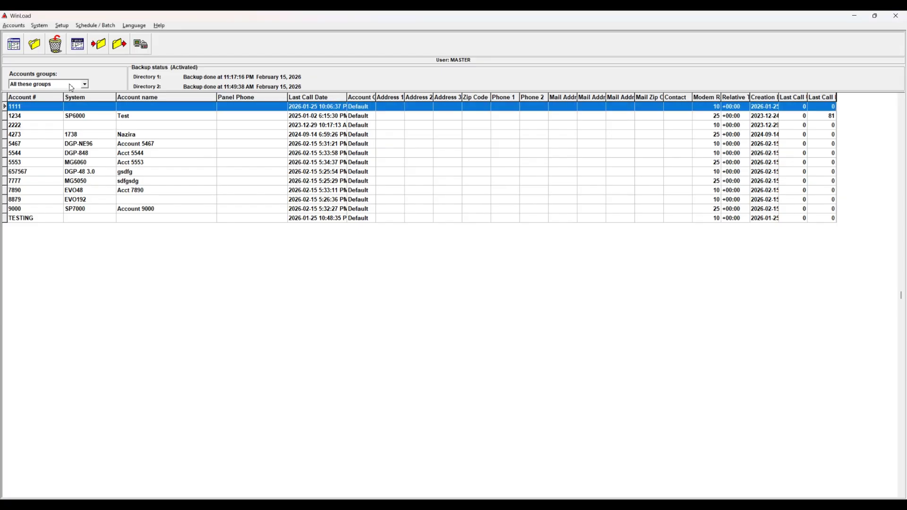
Step: Show accounts from all groups and select accounts 1234 through 5467
left_click(84, 85)
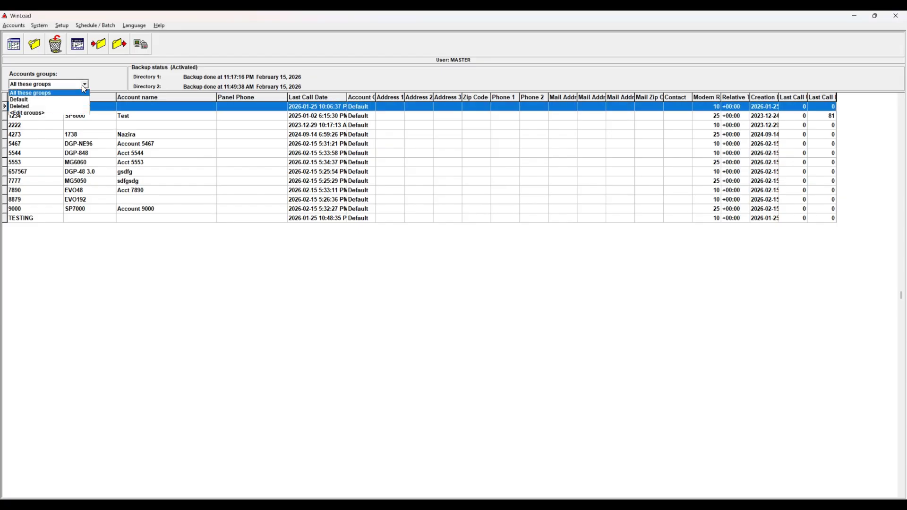
left_click(49, 93)
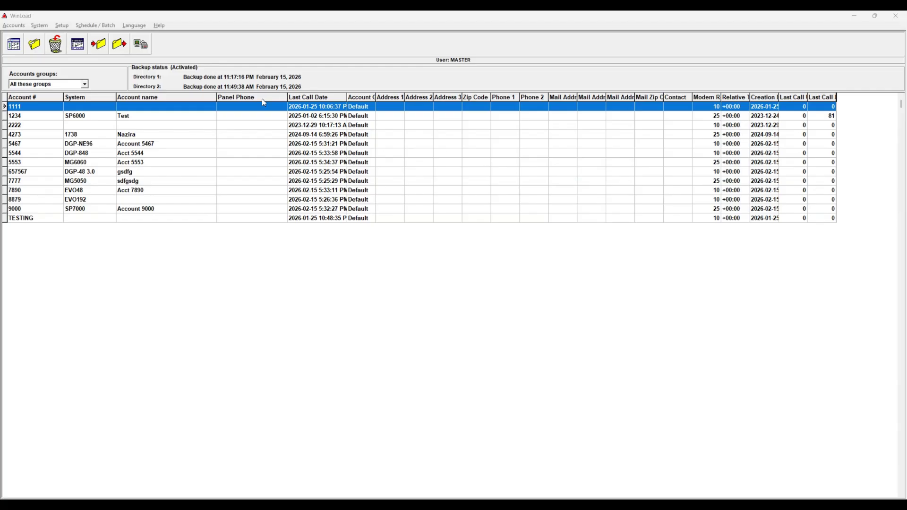
left_click(250, 118)
left_click(248, 108)
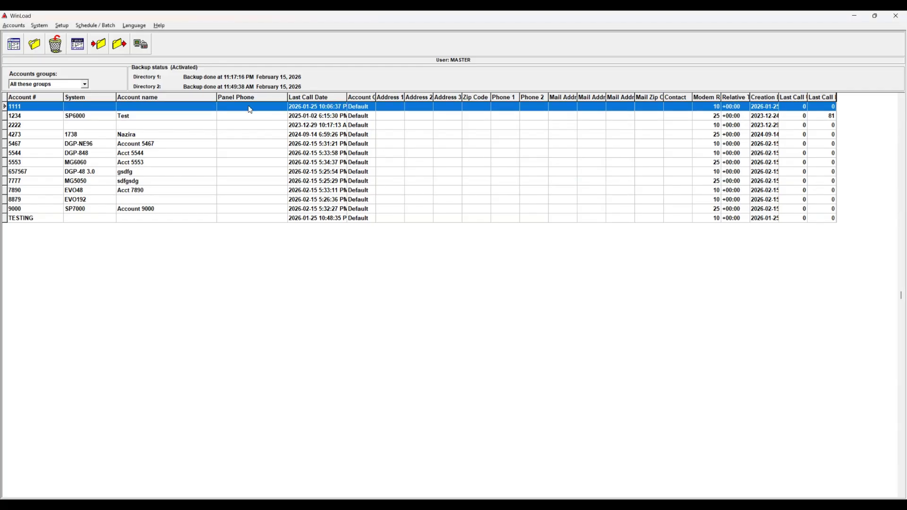
left_click(249, 117)
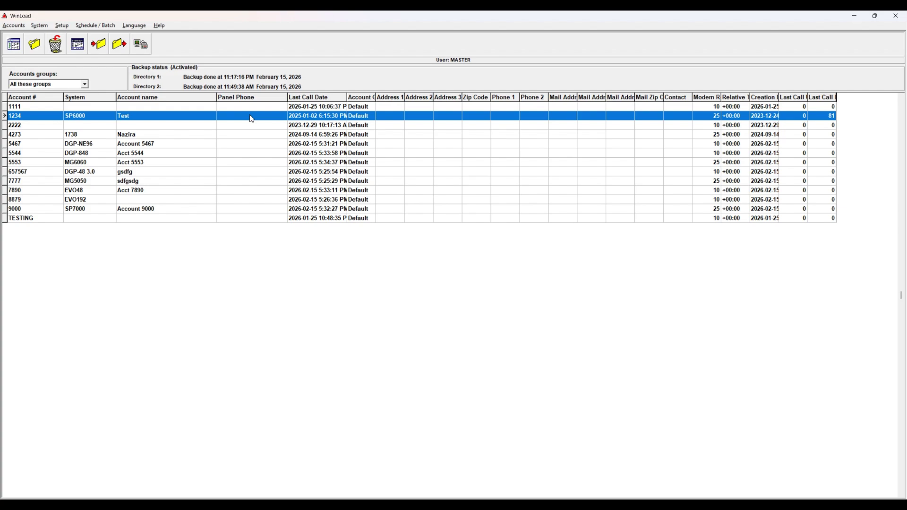
key("shift+Down")
key("shift+Down")
key("shift+Down")
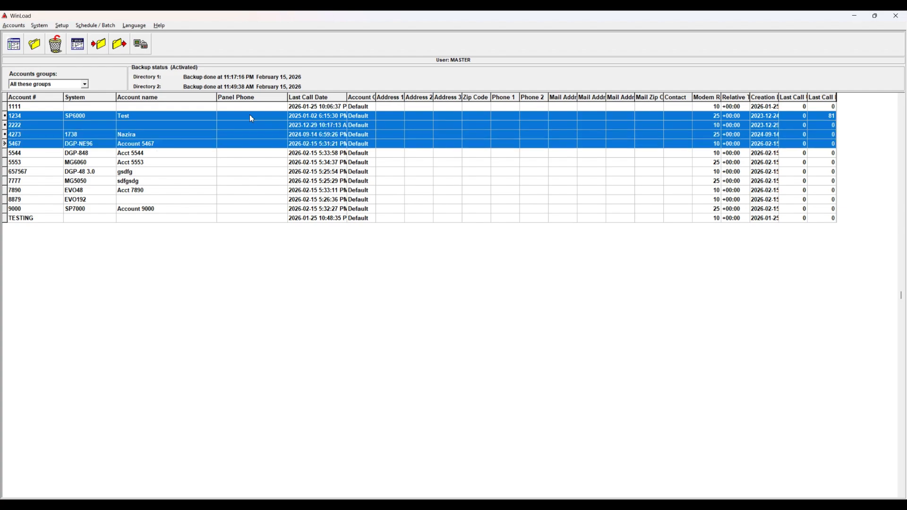
key("shift+Down")
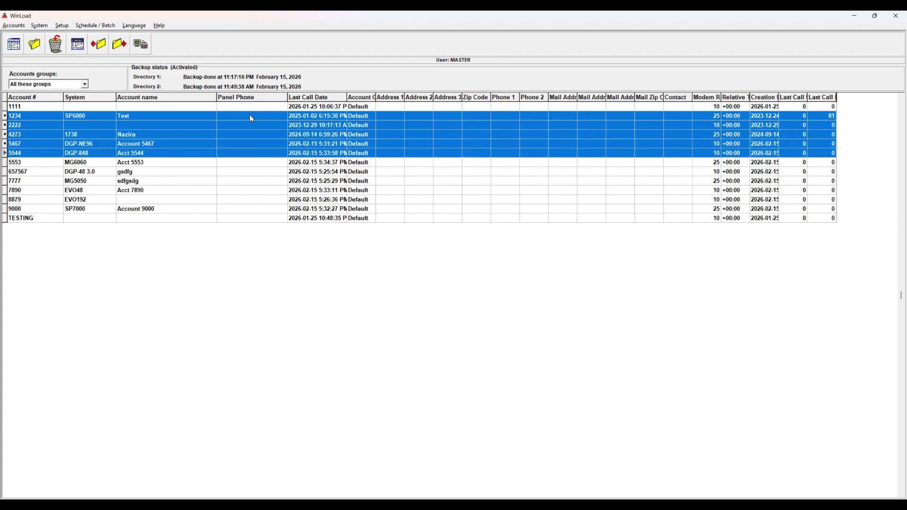
Step: Add and remove individual accounts, then reset the selection to account 1111 only
left_click(247, 173, "ctrl")
left_click(244, 189, "ctrl")
left_click(245, 200, "ctrl")
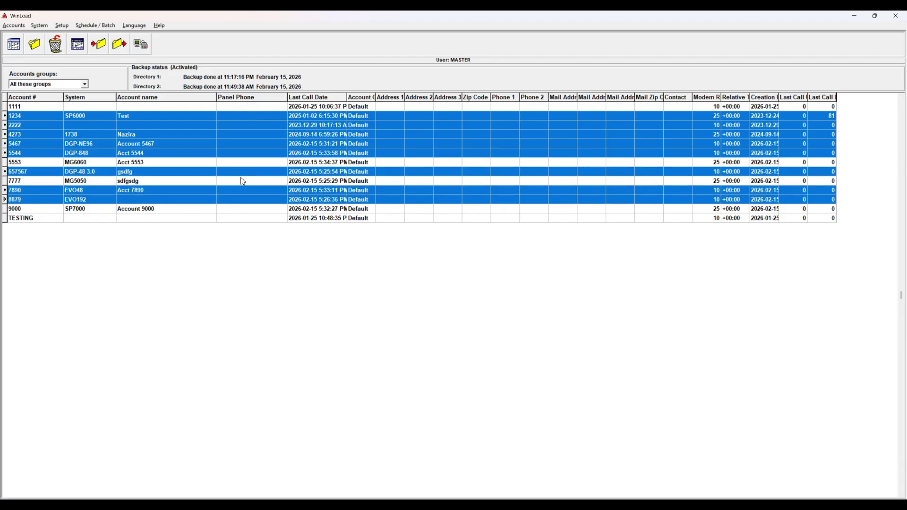
left_click(243, 181, "ctrl")
left_click(241, 163, "ctrl")
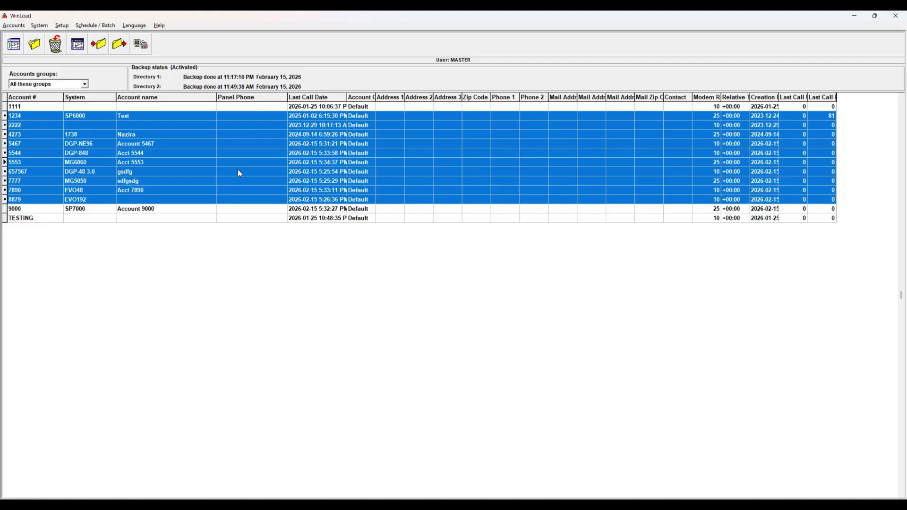
left_click(237, 170, "ctrl")
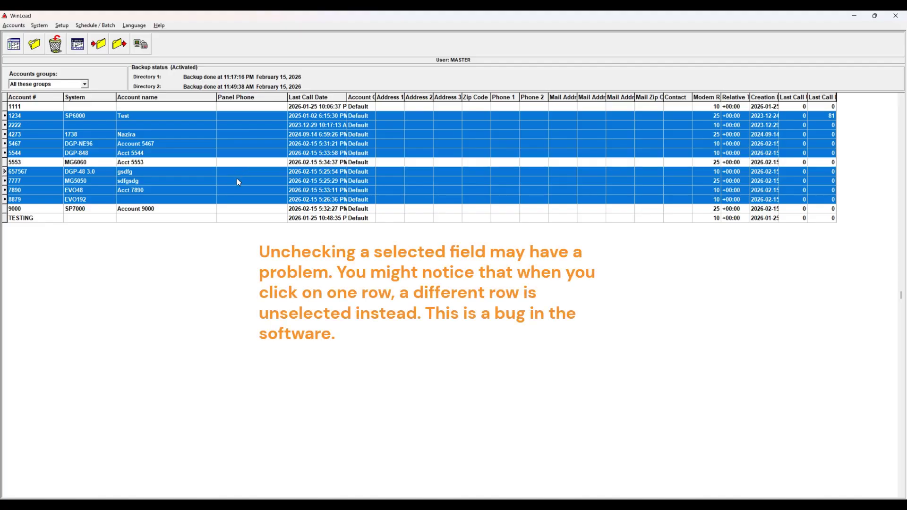
left_click(241, 134, "ctrl")
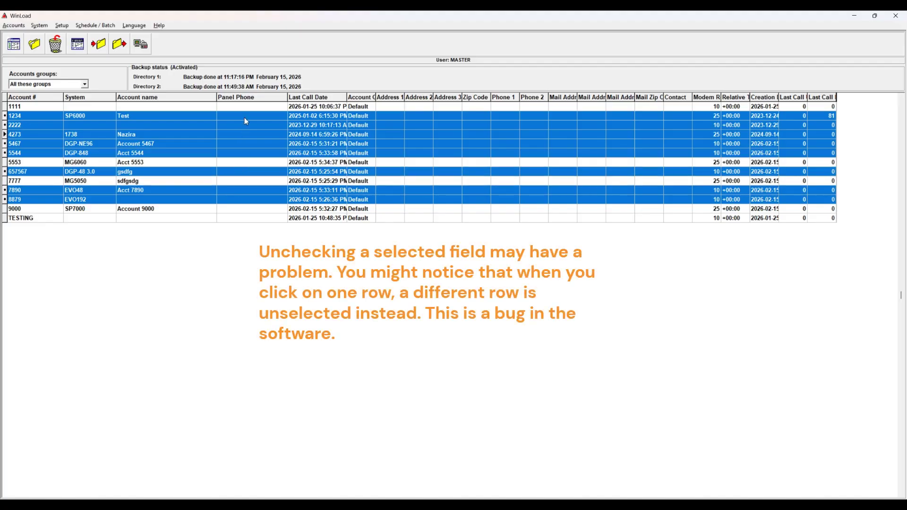
left_click(245, 116, "ctrl")
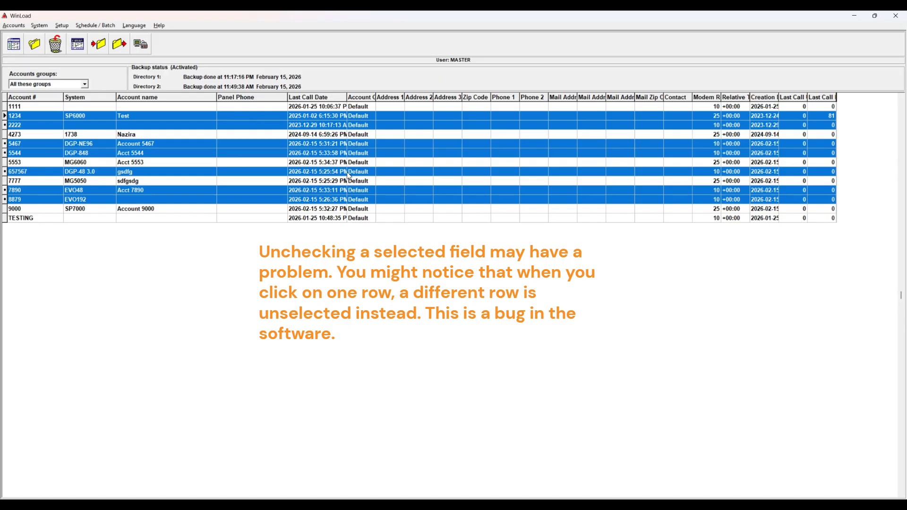
left_click(210, 107)
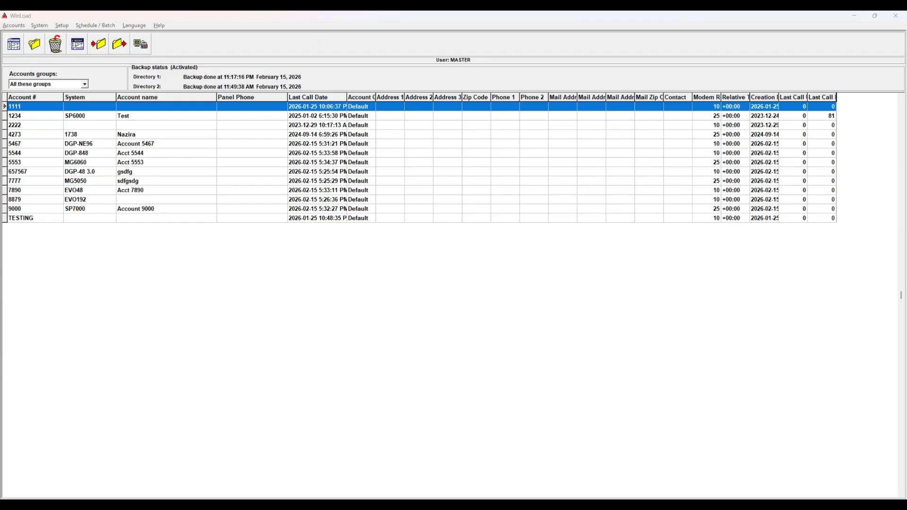
Step: Select all 13 accounts, starting from account 1111 and extending downward
left_click(107, 108)
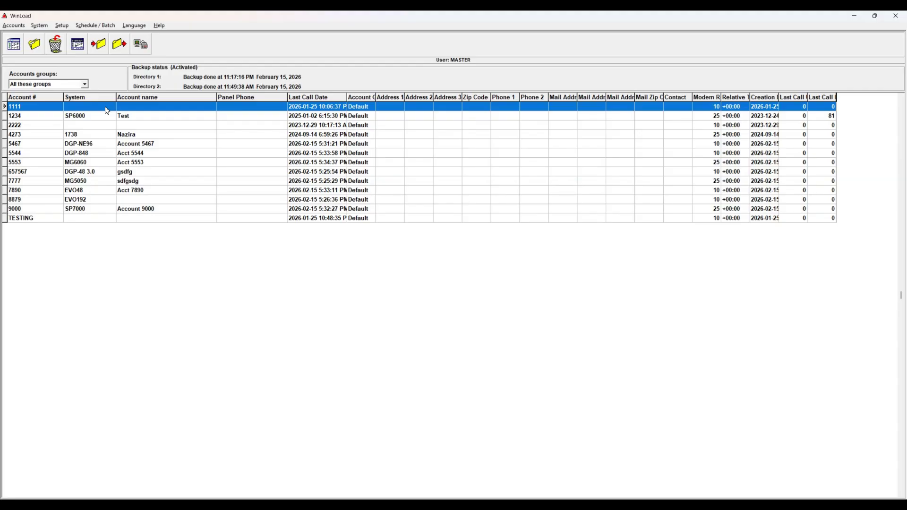
key("shift+Down")
key("shift+Down")
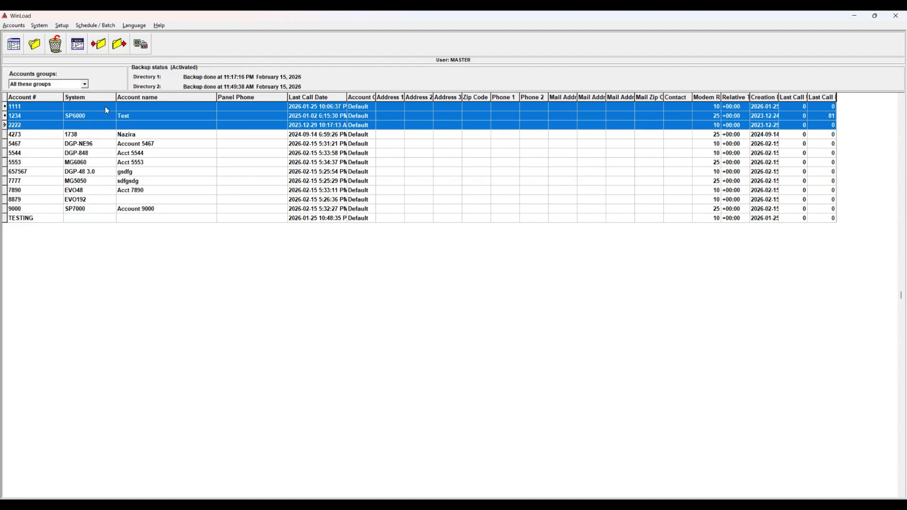
key("shift+Down")
key("shift+Down")
key("shift+Down")
key("shift+Down")
key("shift+Down")
key("shift+Down")
key("shift+Down")
key("shift+Down")
key("shift+Down")
key("shift+Down")
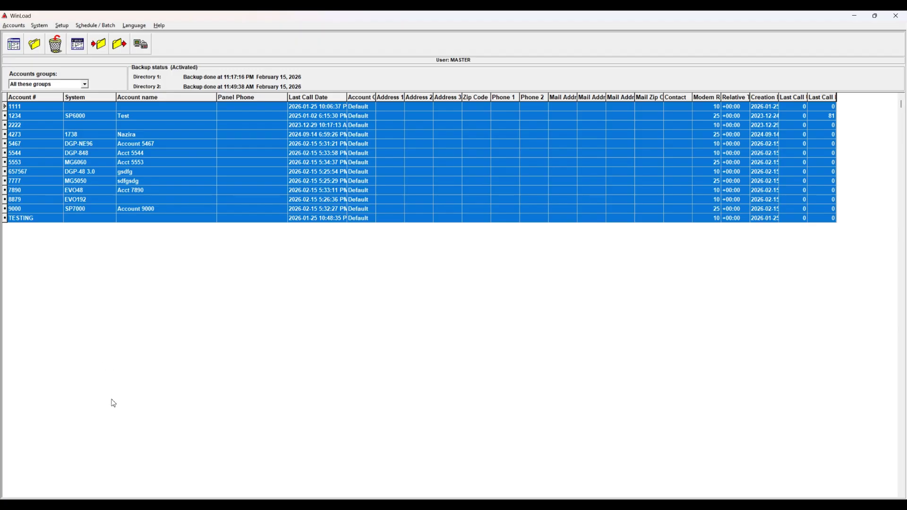
left_click(24, 28)
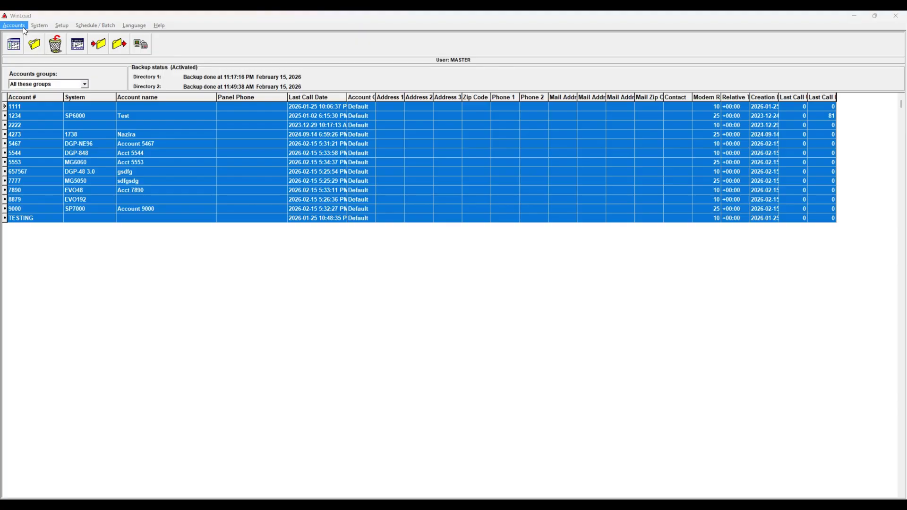
Step: Export the selected accounts as 'All Accounts' in the Paradox Security Systems folder
left_click(24, 29)
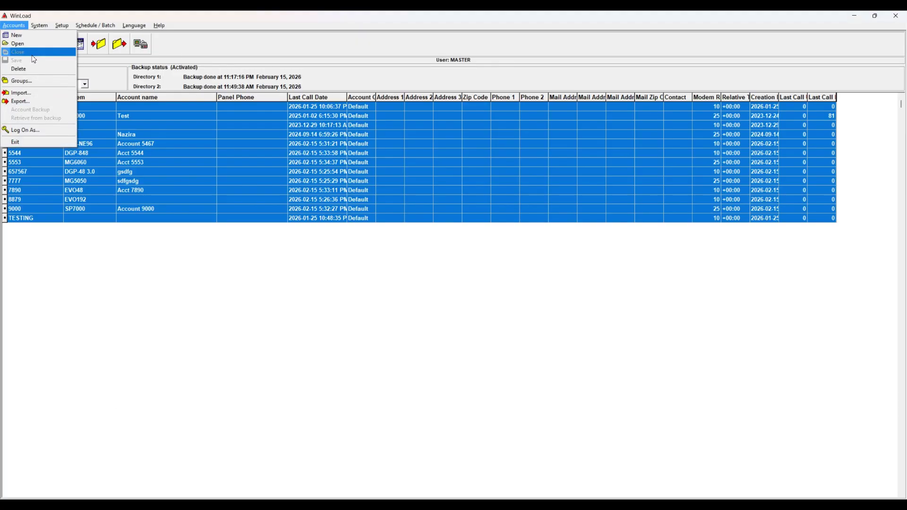
left_click(41, 101)
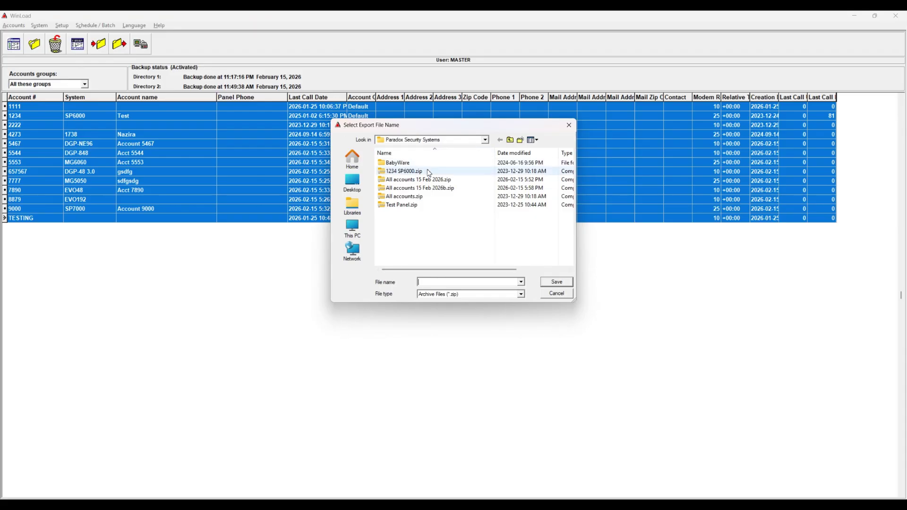
left_click(425, 141)
left_click(426, 142)
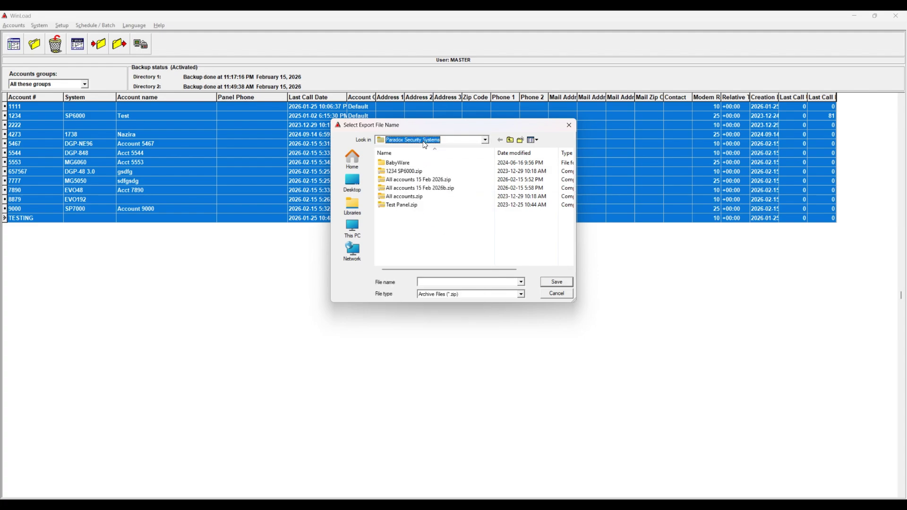
left_click(441, 282)
type("All Accounts4")
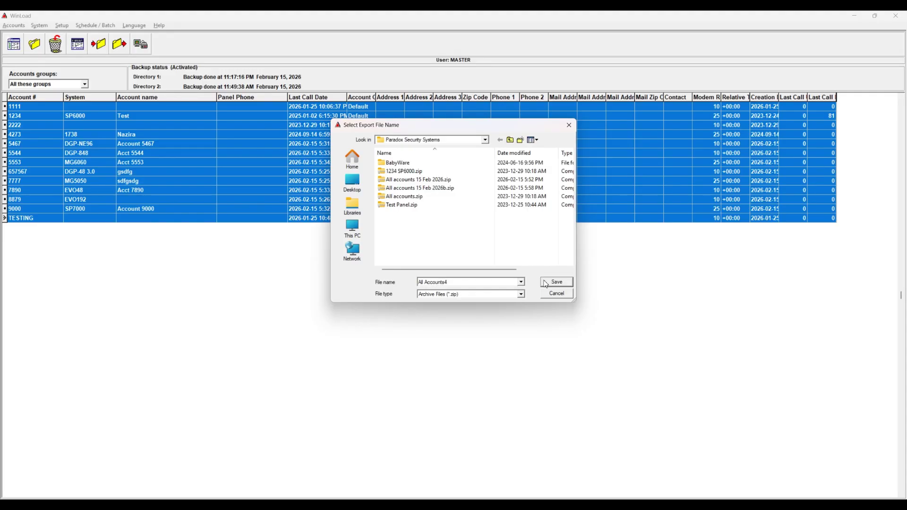
left_click(546, 282)
key("Return")
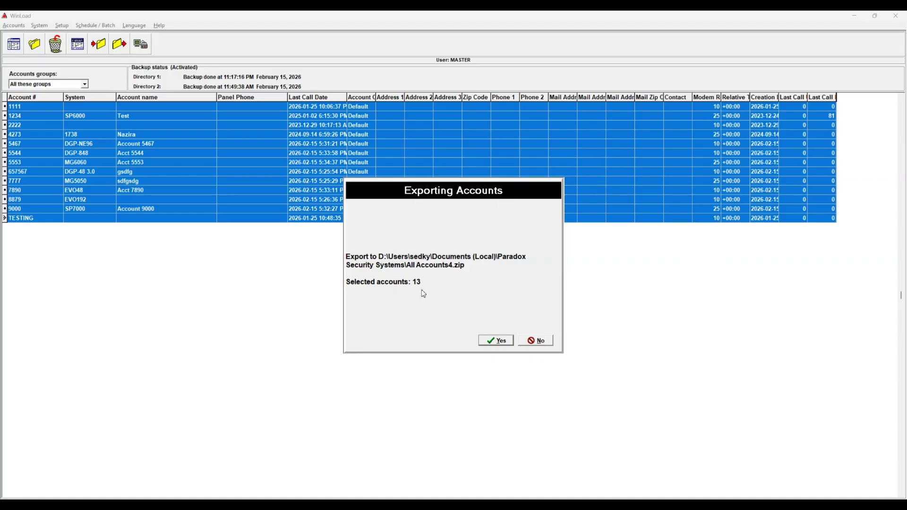
Step: Confirm the 13-account export, enter and re-enter the export password, and acknowledge completion
left_click(494, 341)
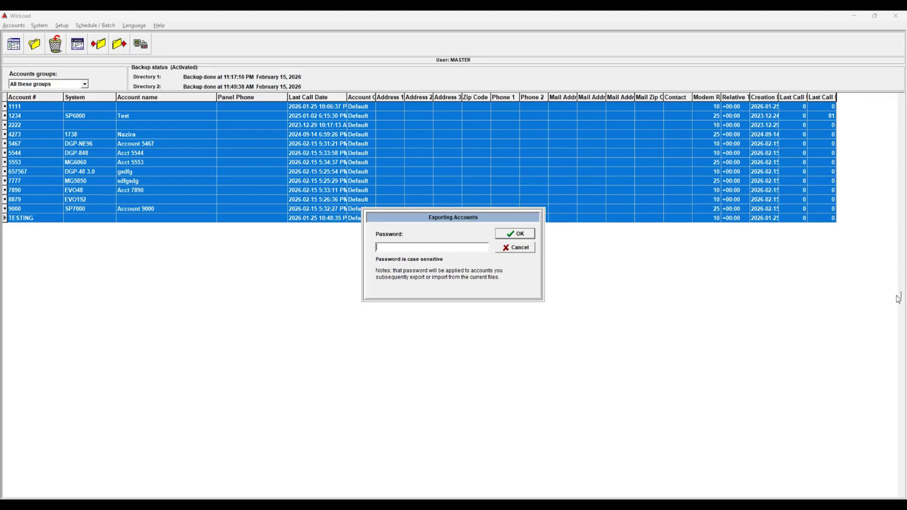
type("******")
left_click(530, 237)
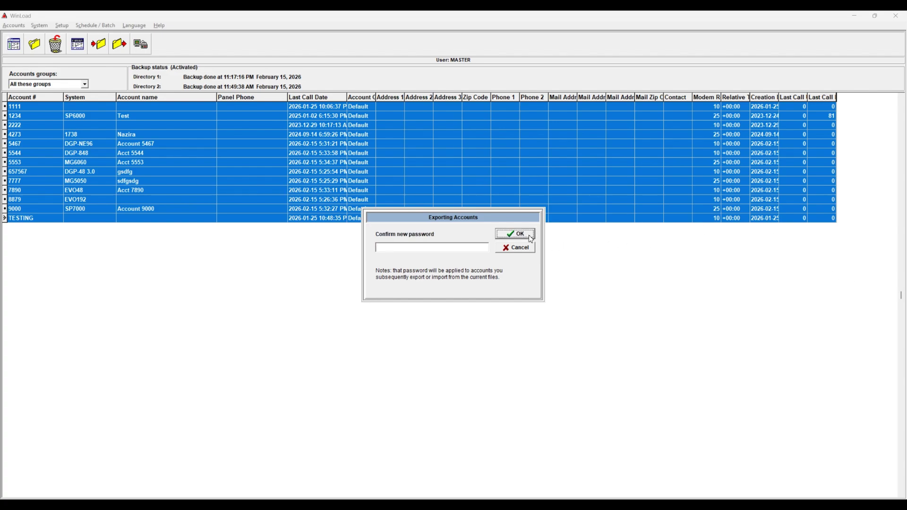
left_click(430, 246)
type("*******")
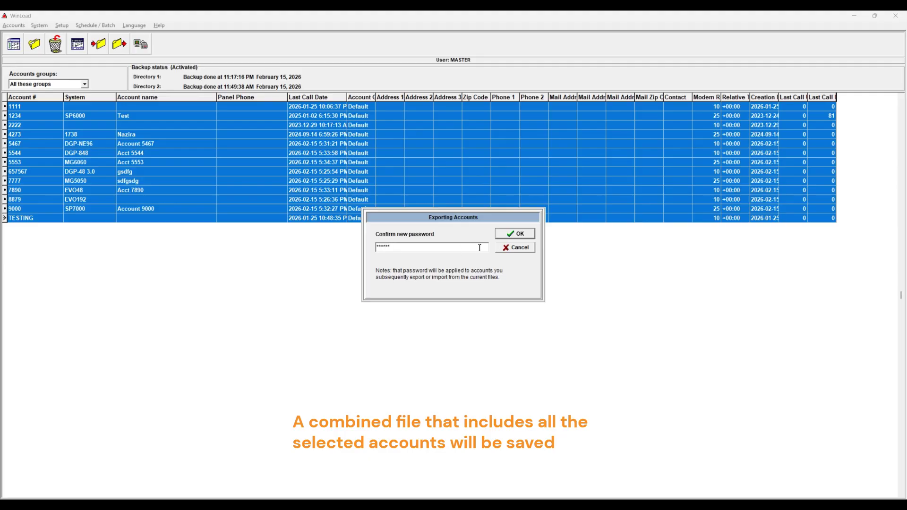
left_click(514, 233)
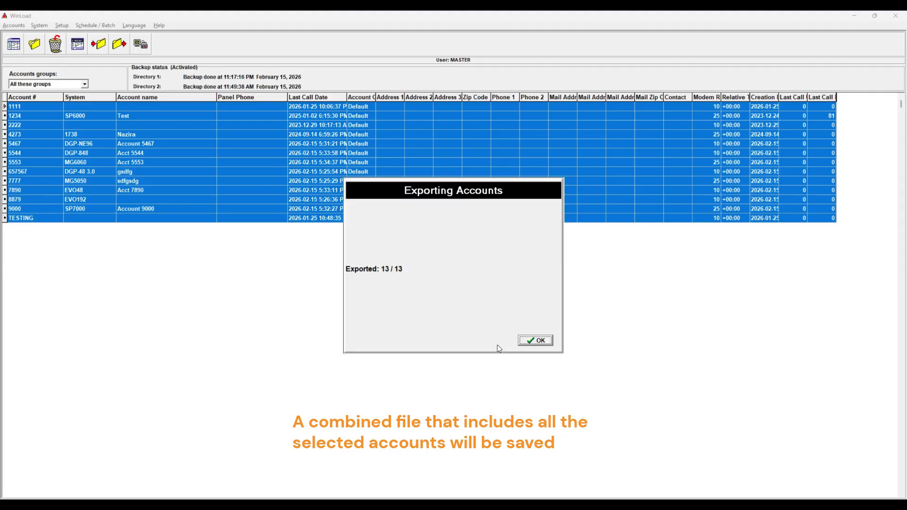
left_click(538, 341)
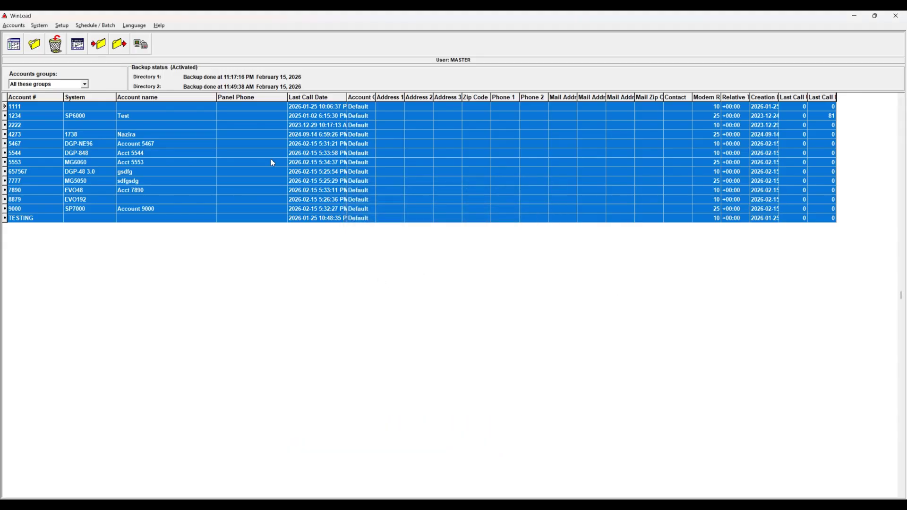
left_click(273, 163)
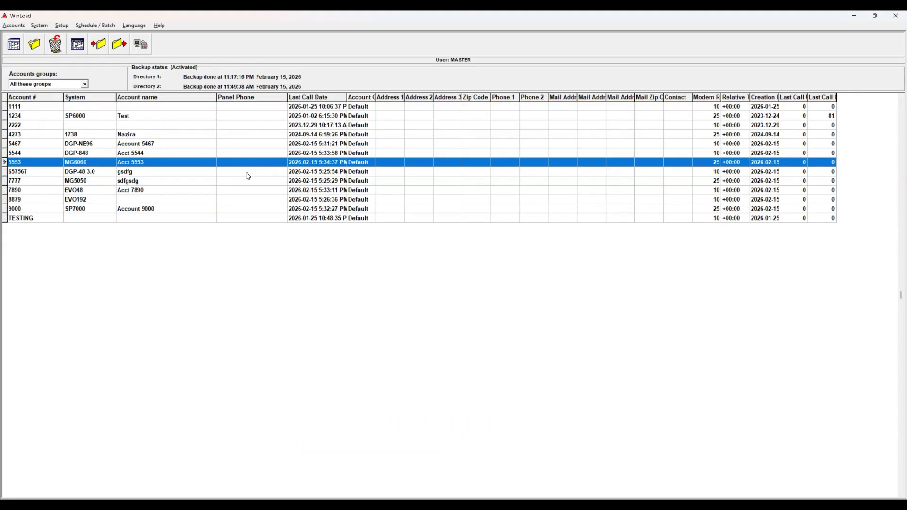
Step: Start an account import and choose All Accounts4.zip as the source archive
left_click(14, 26)
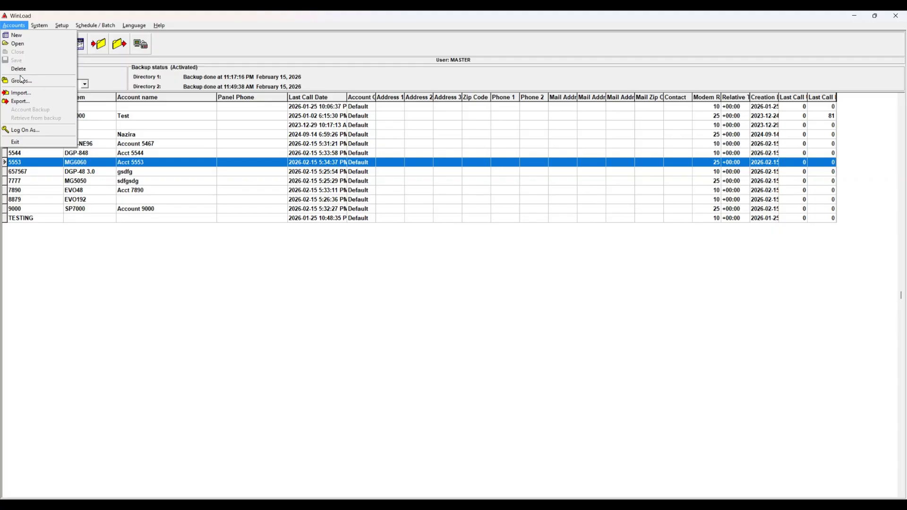
left_click(25, 95)
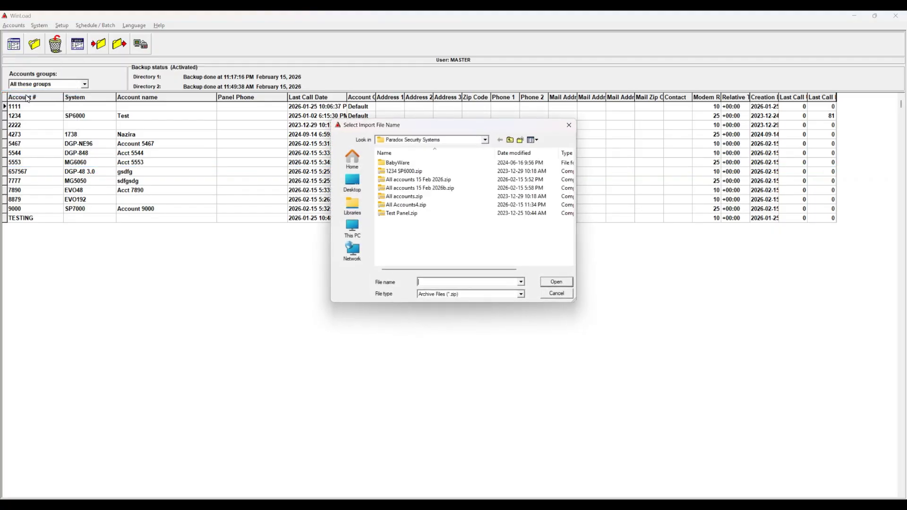
left_click(415, 206)
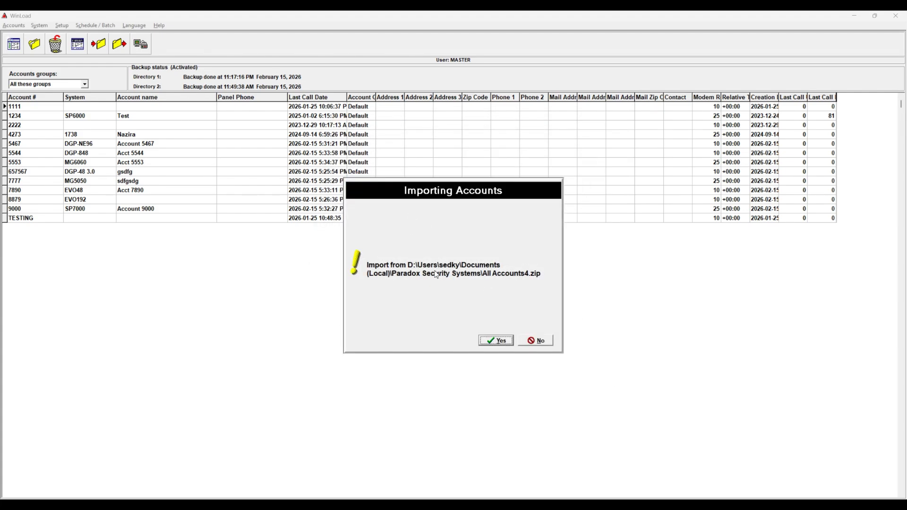
Step: Confirm the import and enter the archive password to list its 13 accounts
left_click(500, 342)
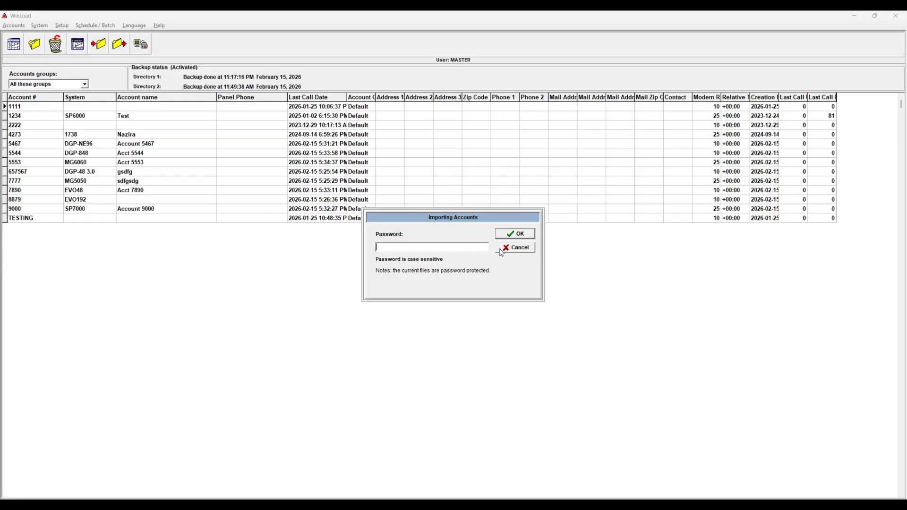
type("1123456")
left_click(526, 234)
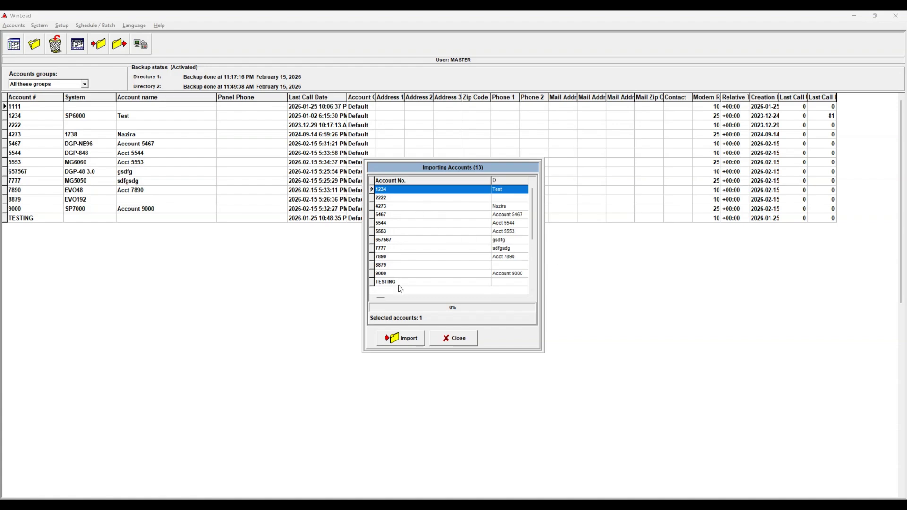
Step: Select every account in the import list, starting from account 1234
left_click_drag(416, 215, 417, 256)
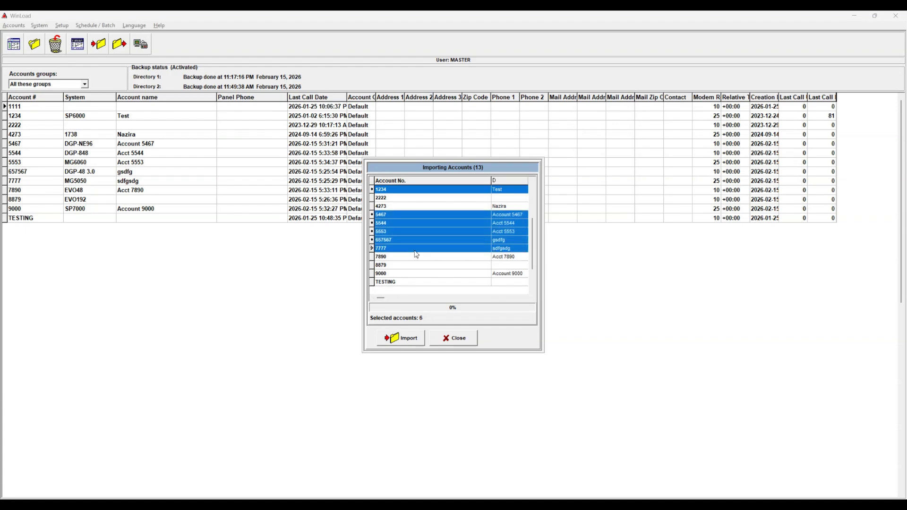
left_click(410, 223, "ctrl")
left_click(410, 215, "ctrl")
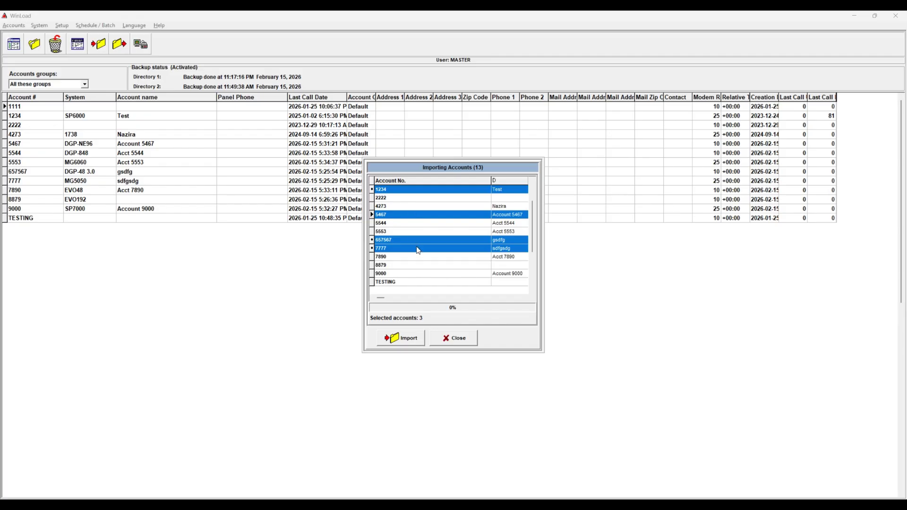
left_click(406, 190)
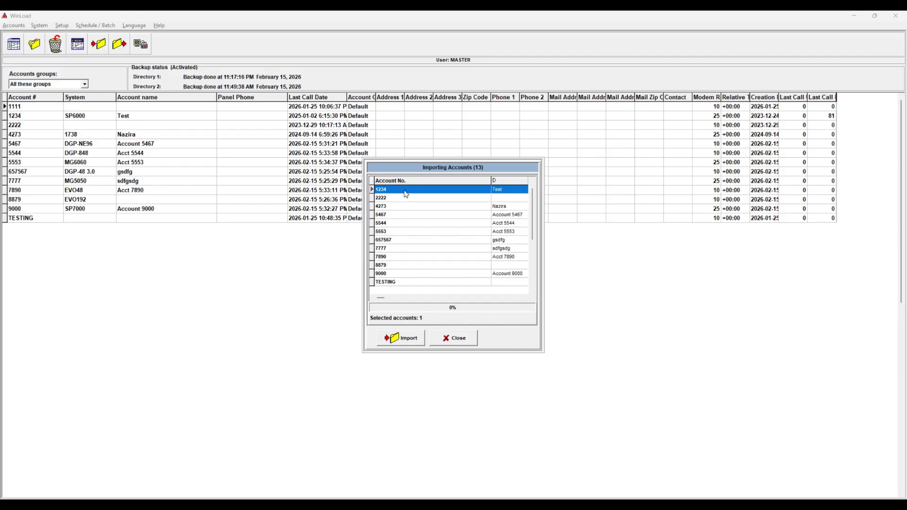
key("ctrl+shift+End")
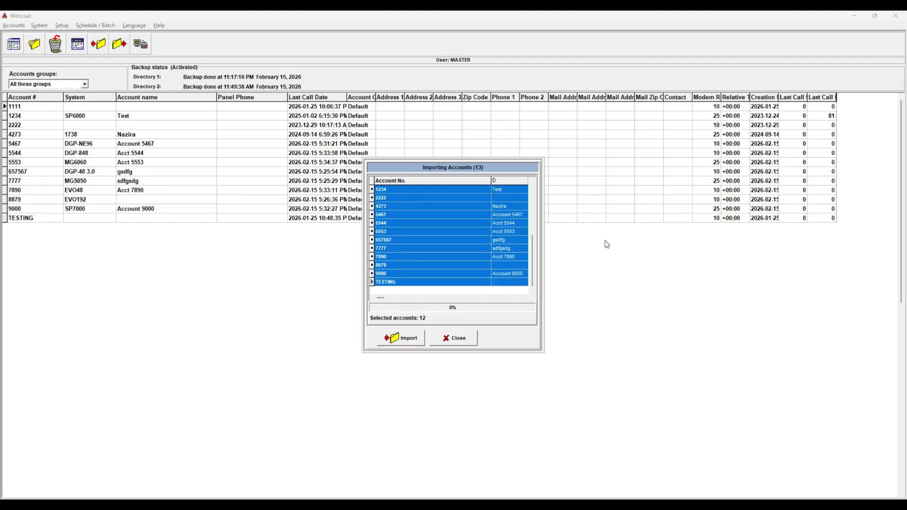
Step: Import the 12 selected accounts, overwriting all existing ones, and dismiss the summary
left_click(395, 340)
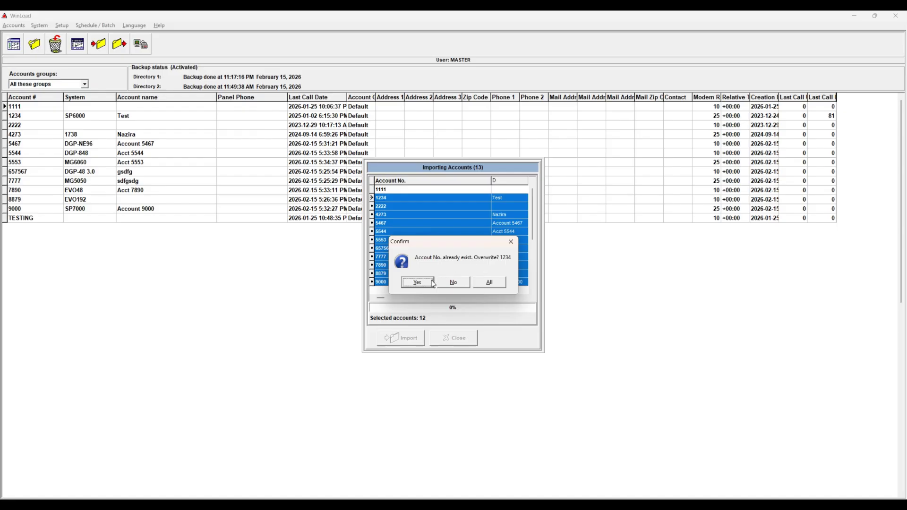
left_click(418, 283)
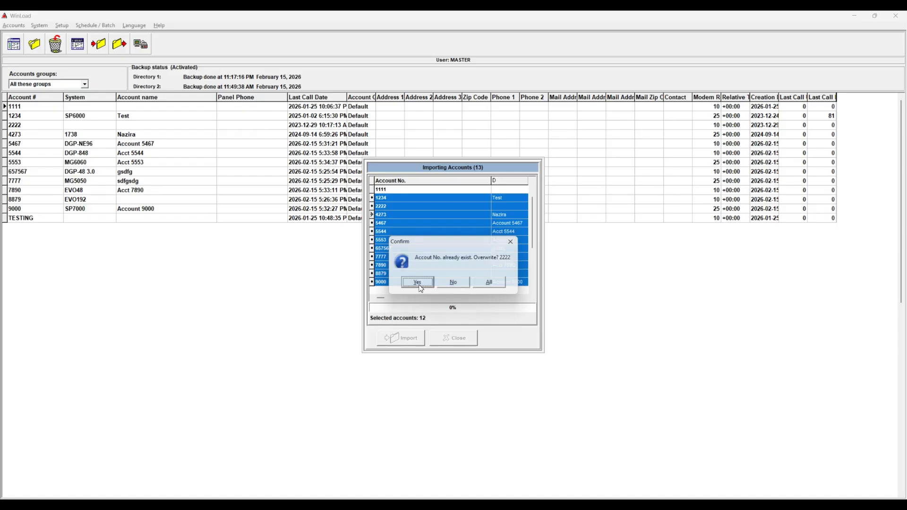
left_click(491, 283)
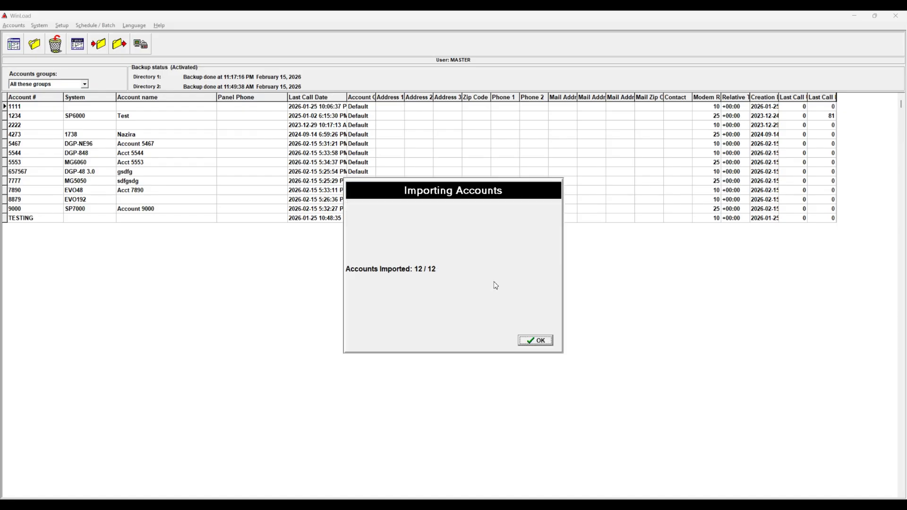
left_click(529, 341)
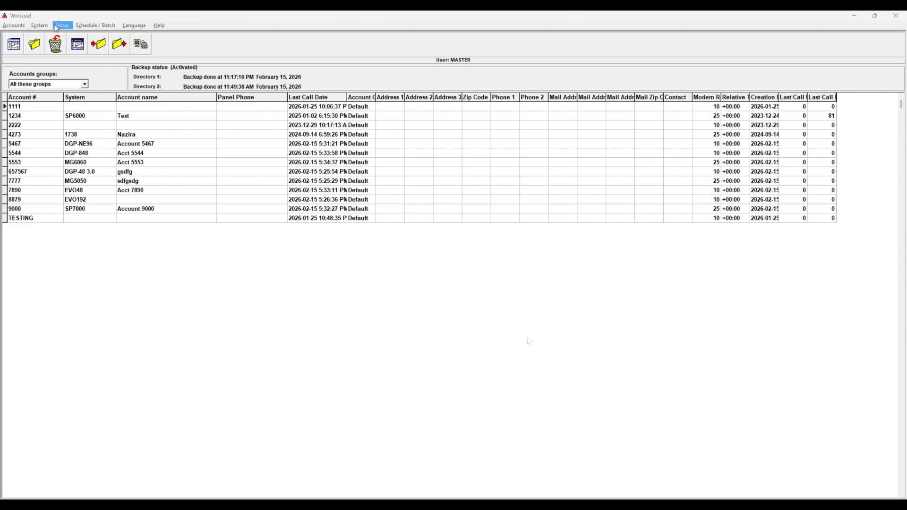
Step: Set Account Backup to keep 100 archives with automatic backup enabled, and save
left_click(69, 27)
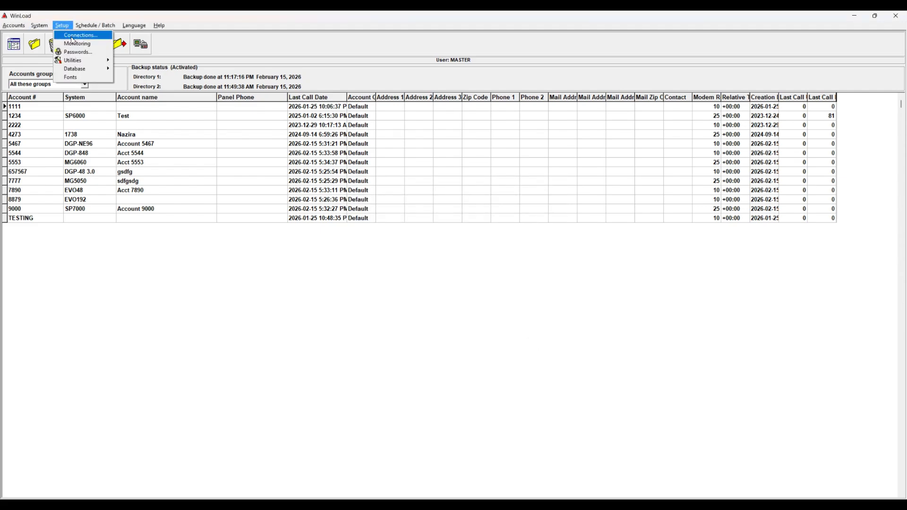
mouse_move(77, 65)
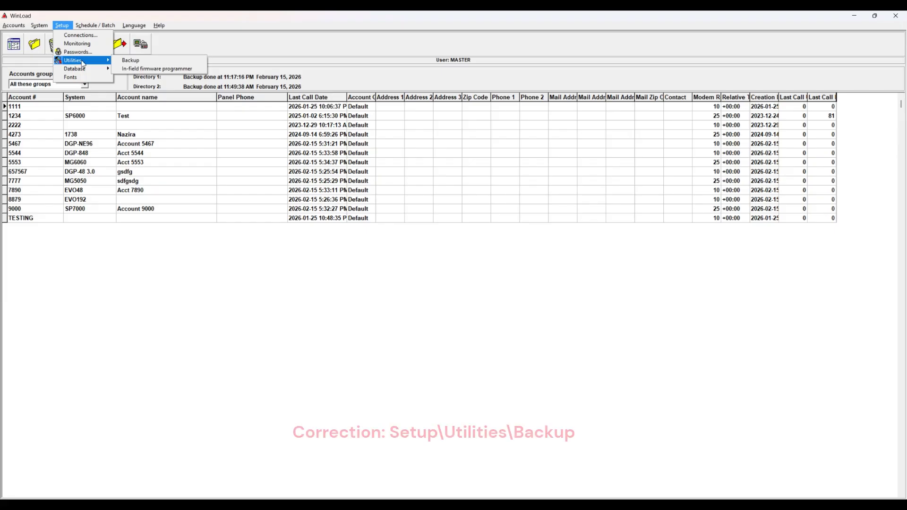
left_click(132, 60)
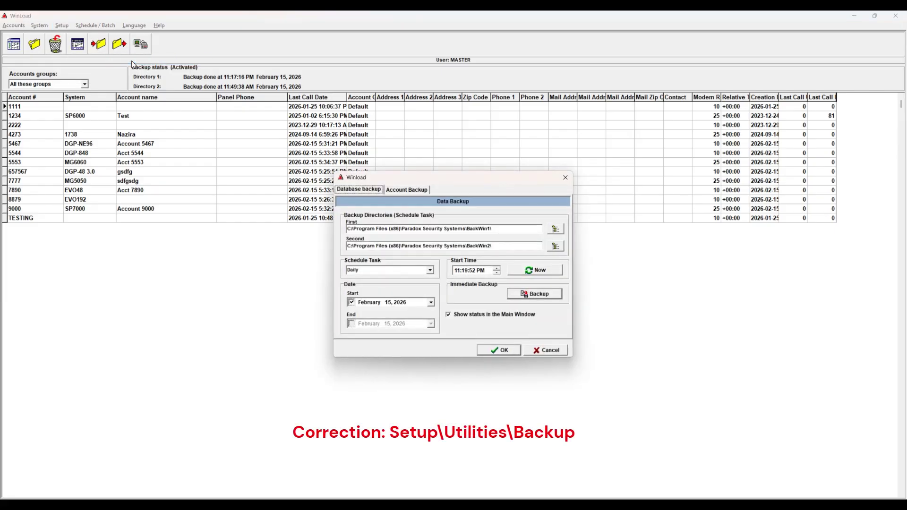
left_click(417, 192)
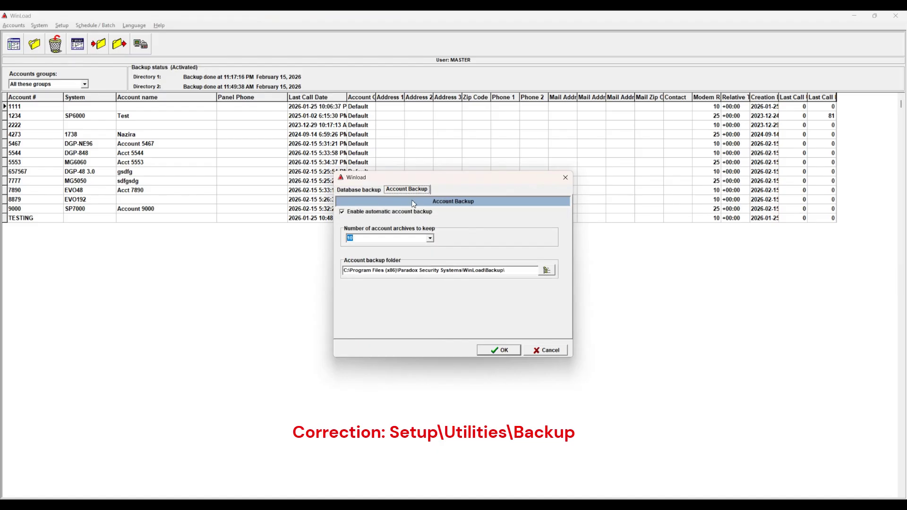
left_click(364, 215)
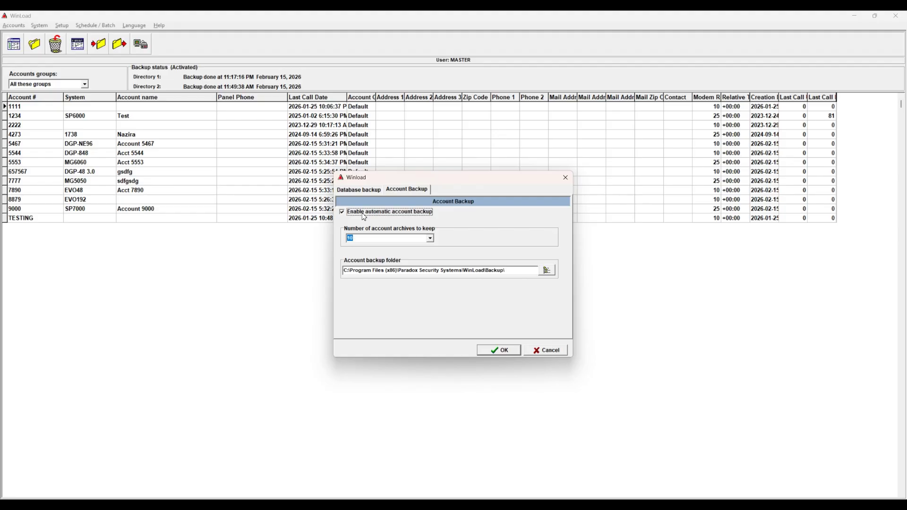
left_click(356, 240)
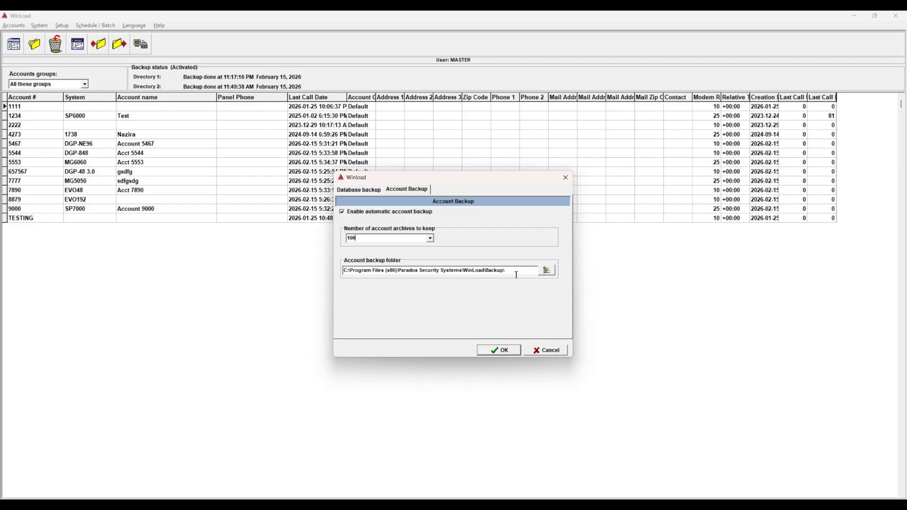
left_click_drag(517, 273, 316, 272)
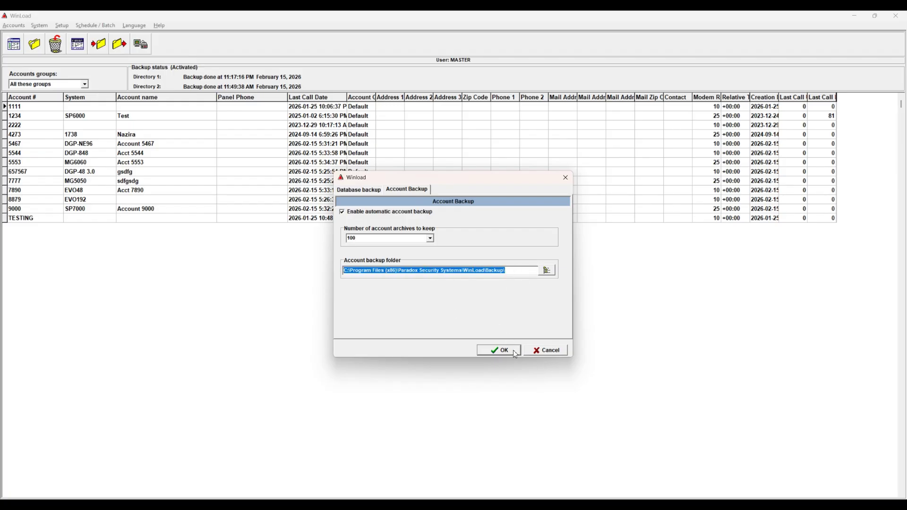
left_click(515, 352)
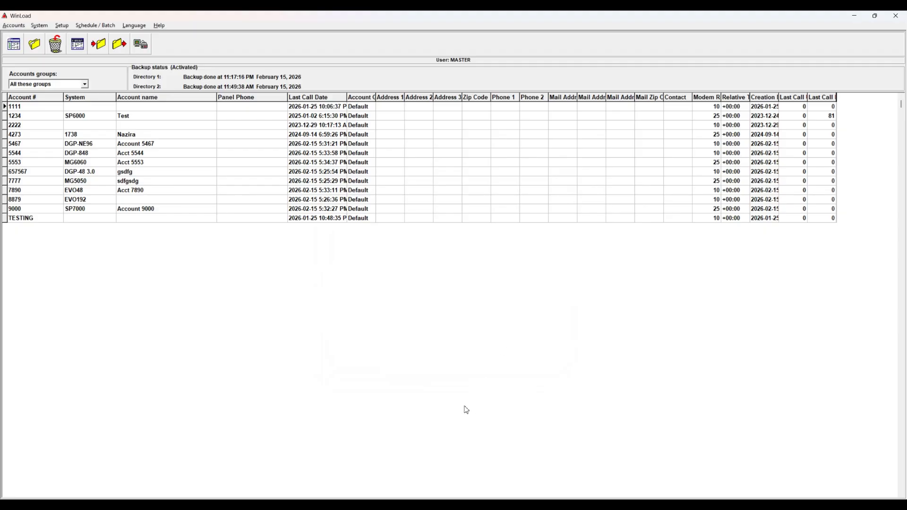
mouse_move(426, 504)
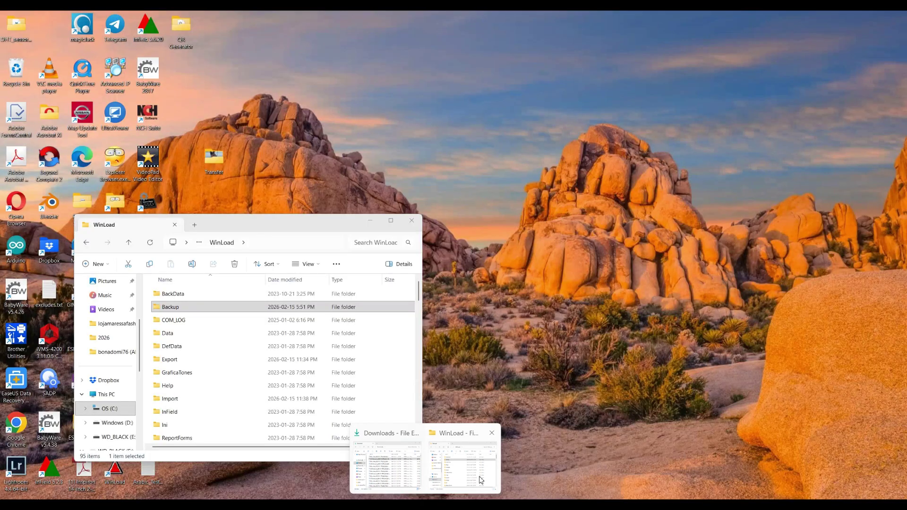
left_click(478, 490)
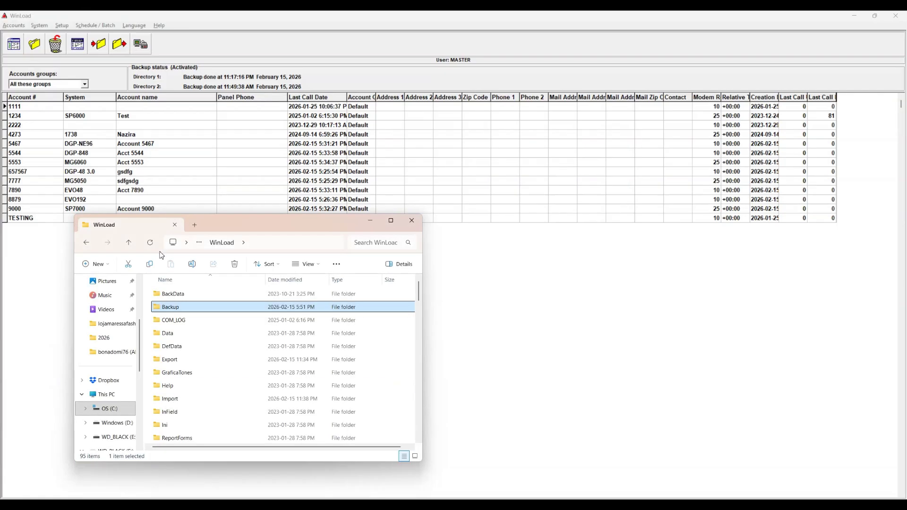
double_click(199, 310)
left_click(67, 28)
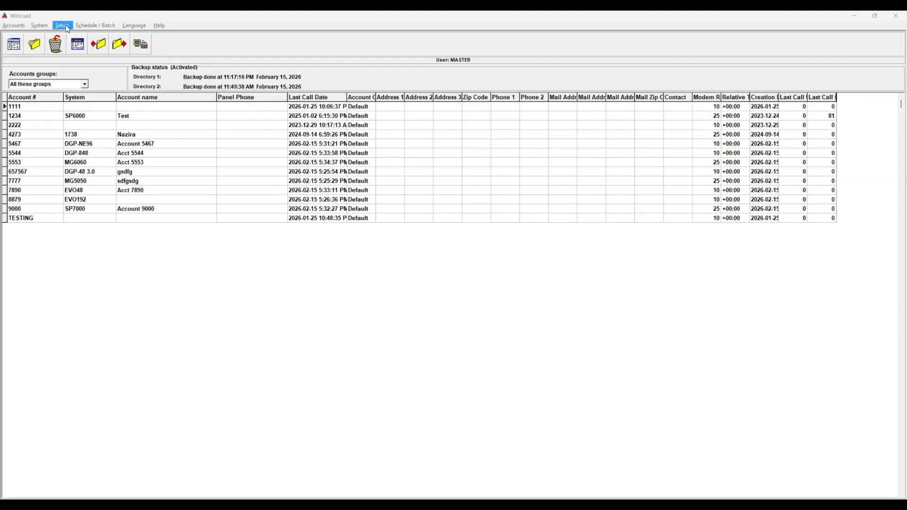
Step: Start another account import and browse to the OS (C:) drive
left_click(21, 28)
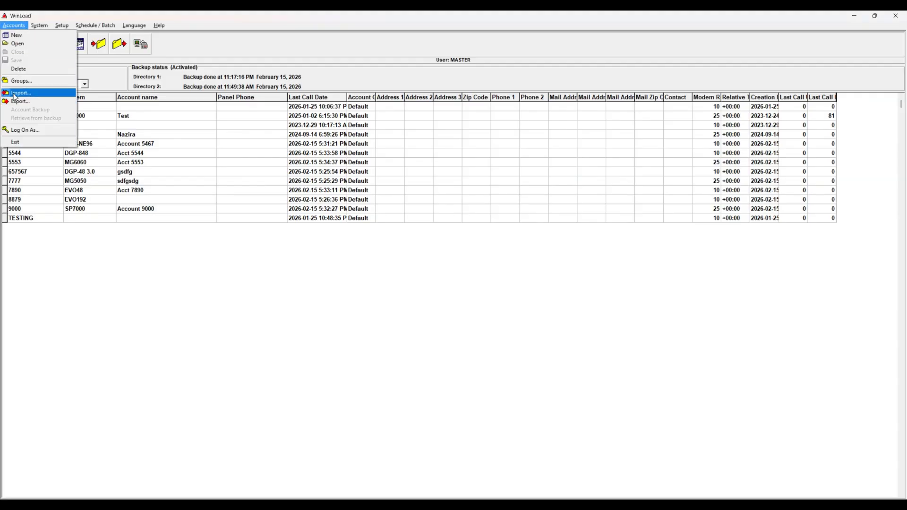
left_click(32, 94)
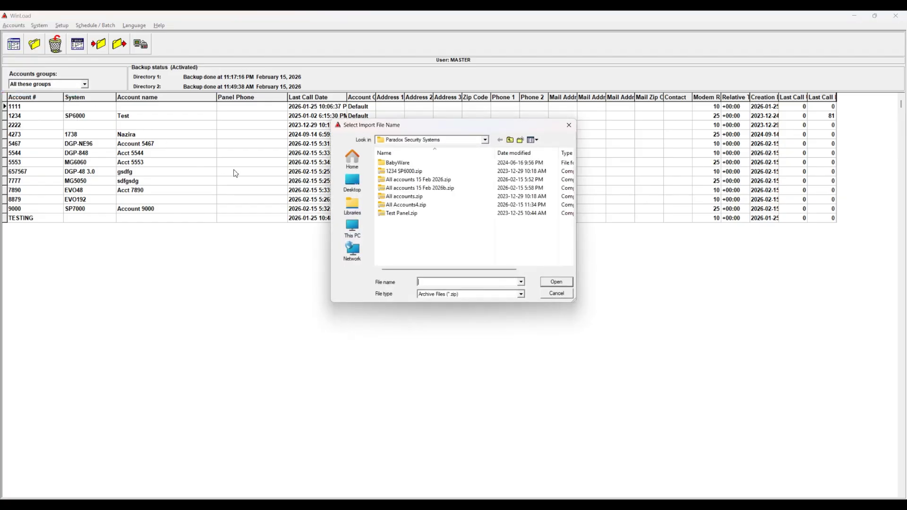
left_click(486, 141)
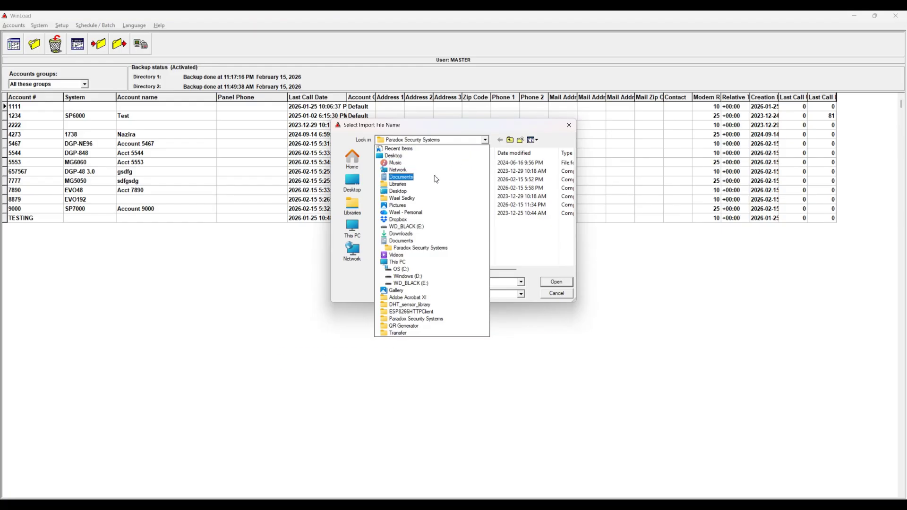
left_click(401, 269)
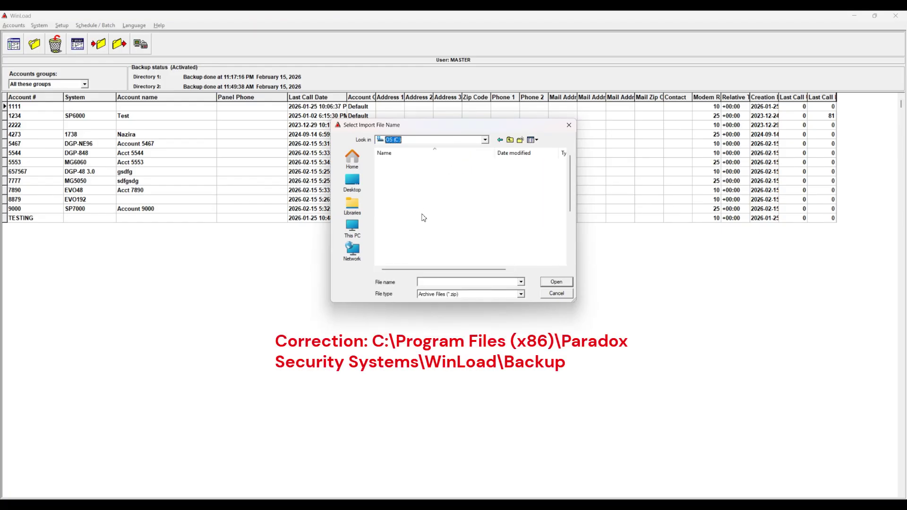
Step: Navigate to Program Files (x86) > Paradox Security Systems > WinLoad > Backup
left_click(413, 222)
key("p")
key("p")
key("p")
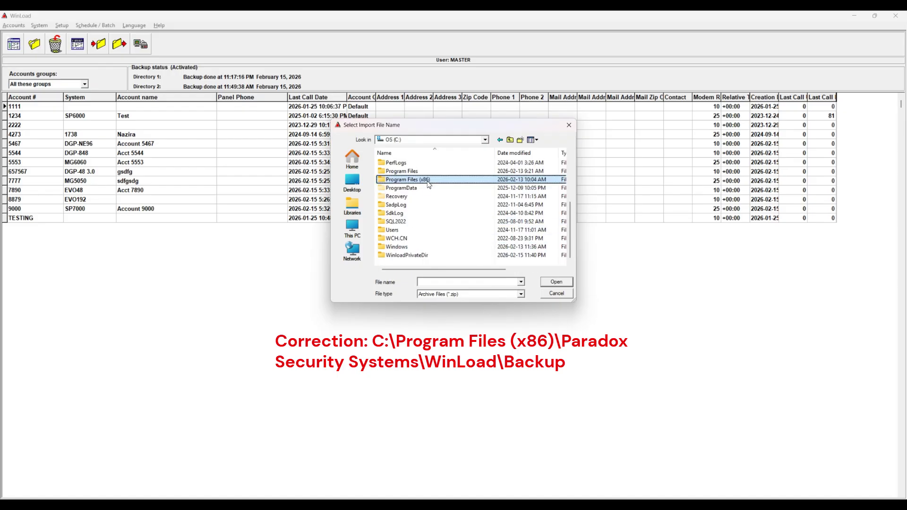
double_click(422, 184)
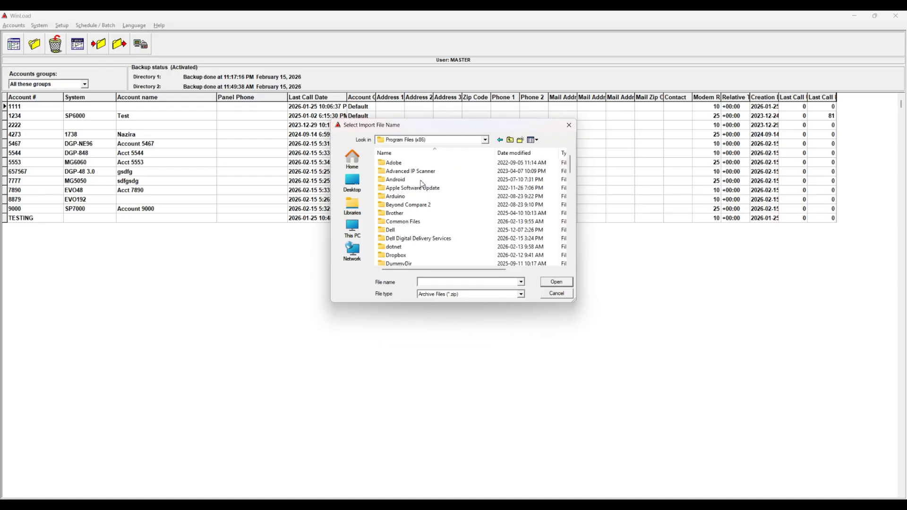
key("p")
key("Return")
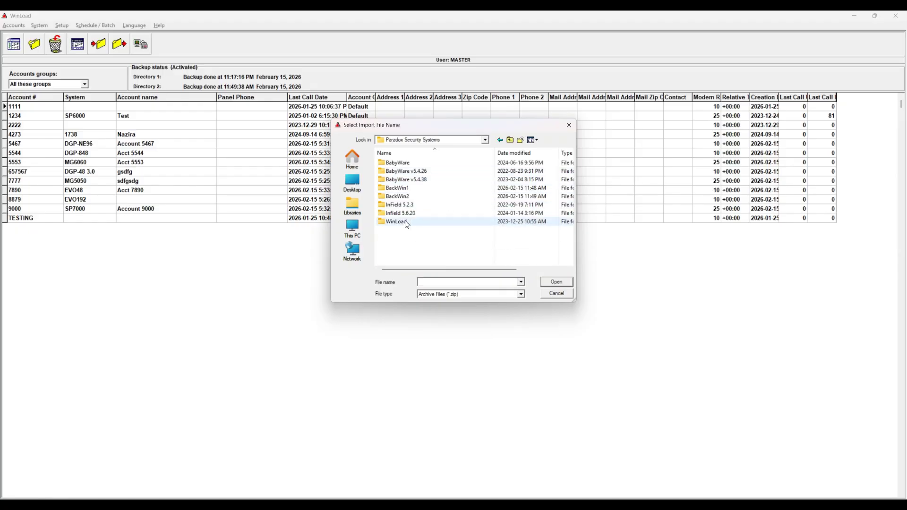
type("backwin2")
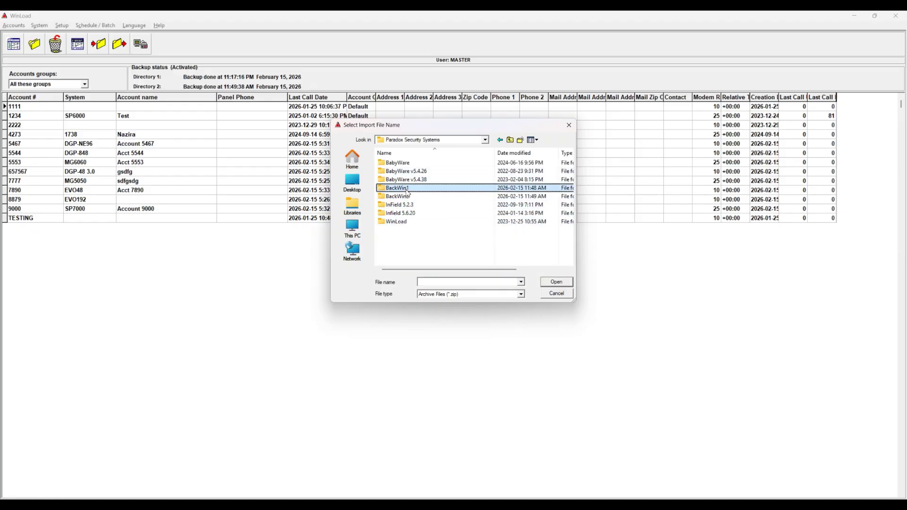
double_click(407, 222)
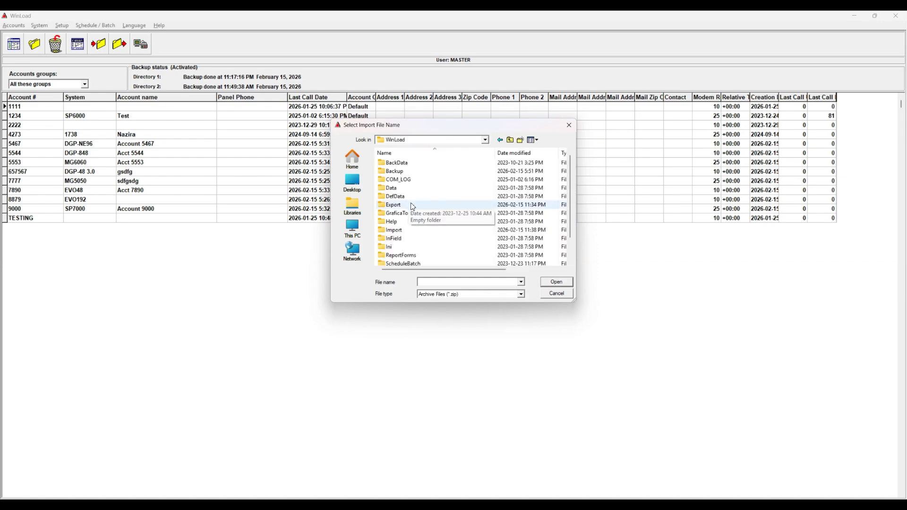
double_click(404, 173)
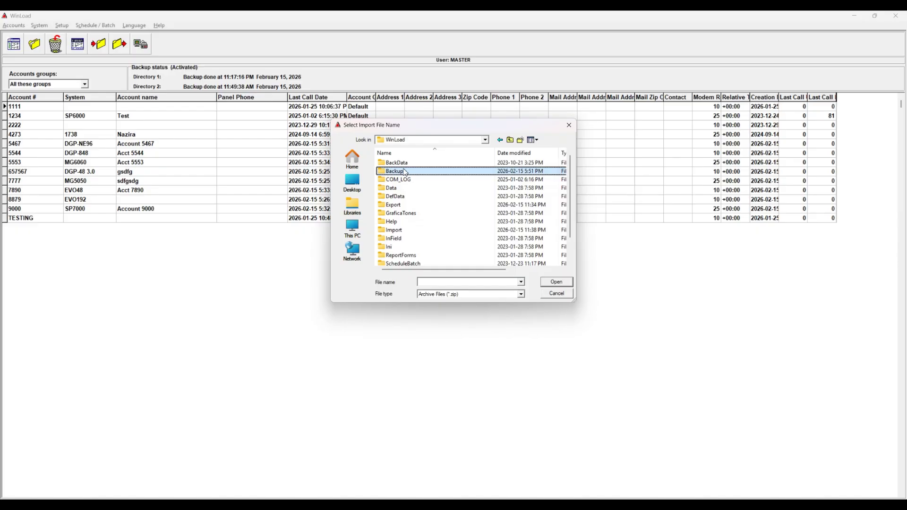
Step: Scroll through the Backup folder's zip archives, each named by account number
left_click(416, 162)
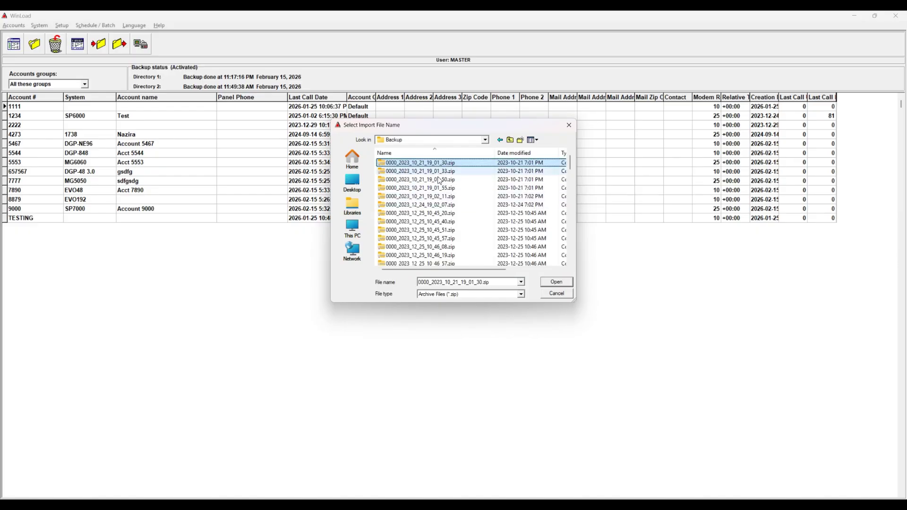
scroll(428, 220, "down", 3)
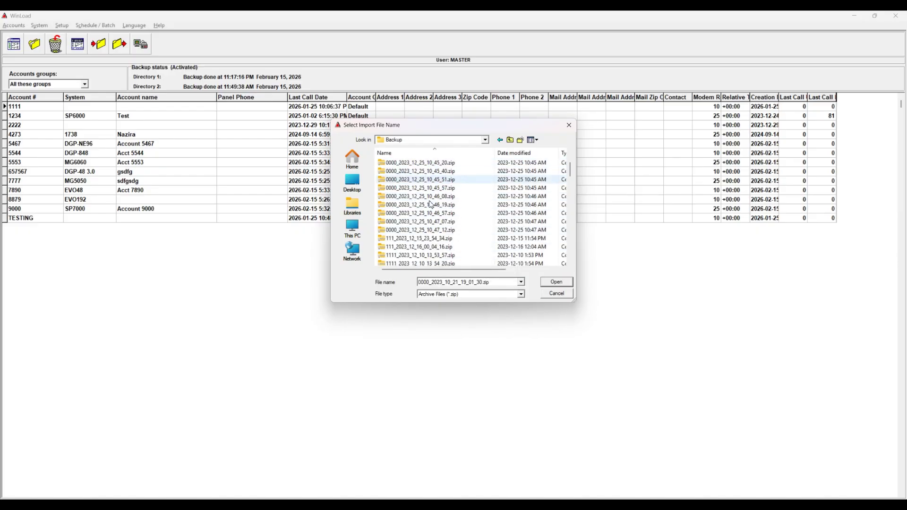
scroll(414, 208, "down", 3)
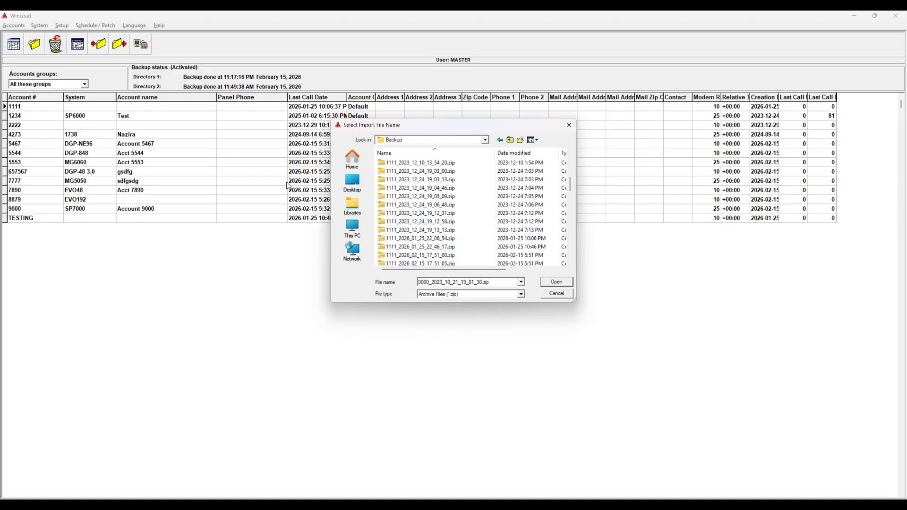
scroll(396, 238, "down", 2)
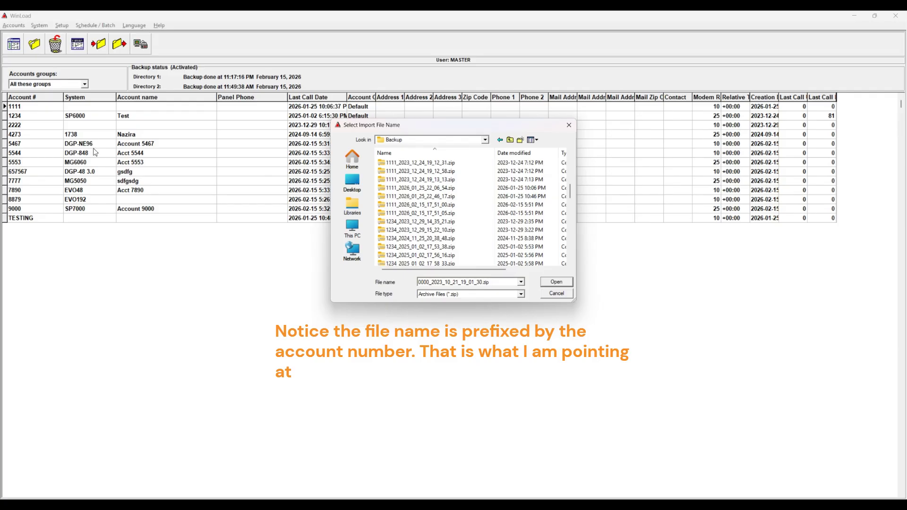
scroll(401, 208, "down", 4)
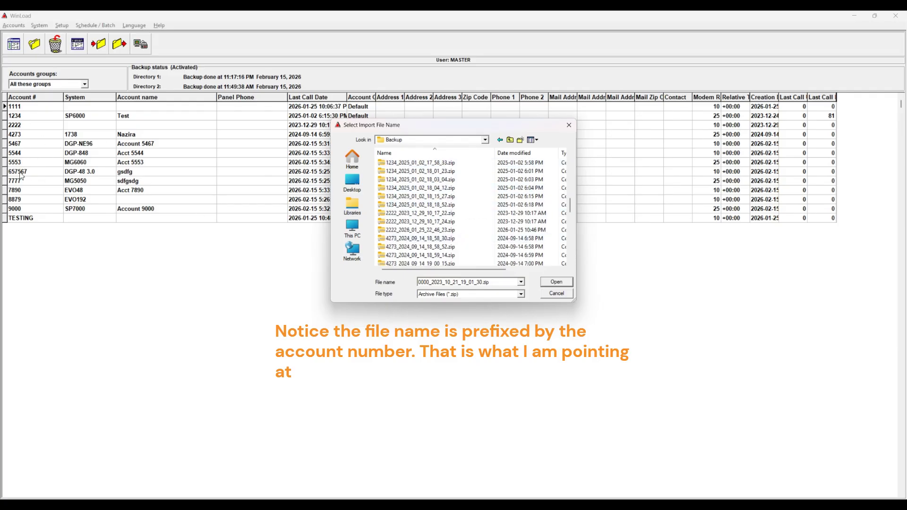
scroll(416, 212, "down", 2)
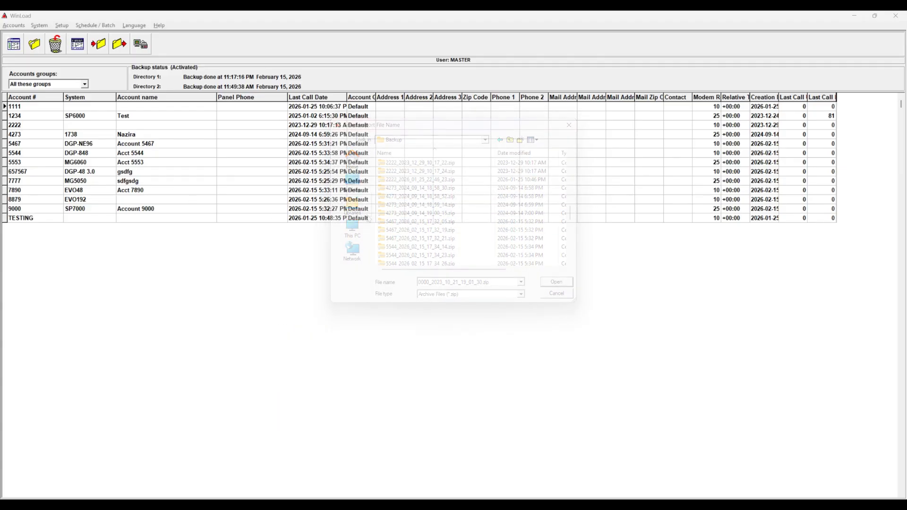
Step: Open the database backup settings and keep the schedule on Daily
left_click(59, 27)
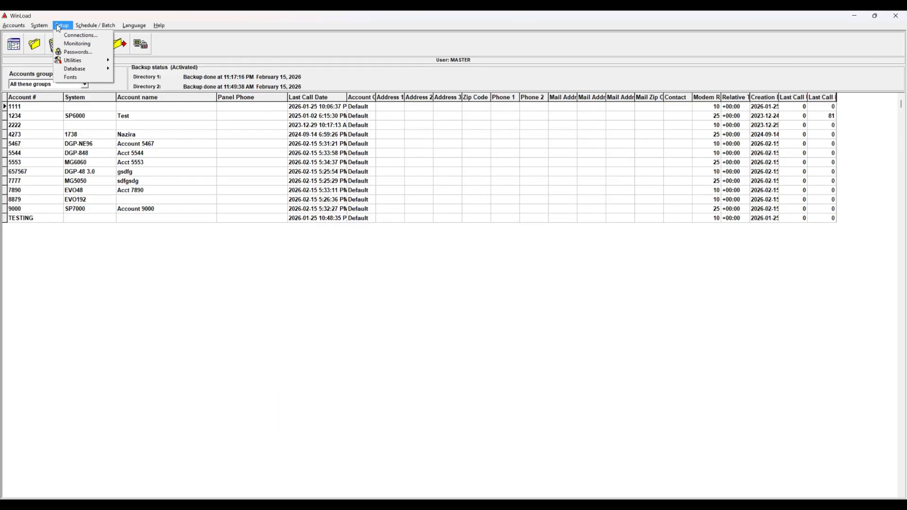
mouse_move(90, 65)
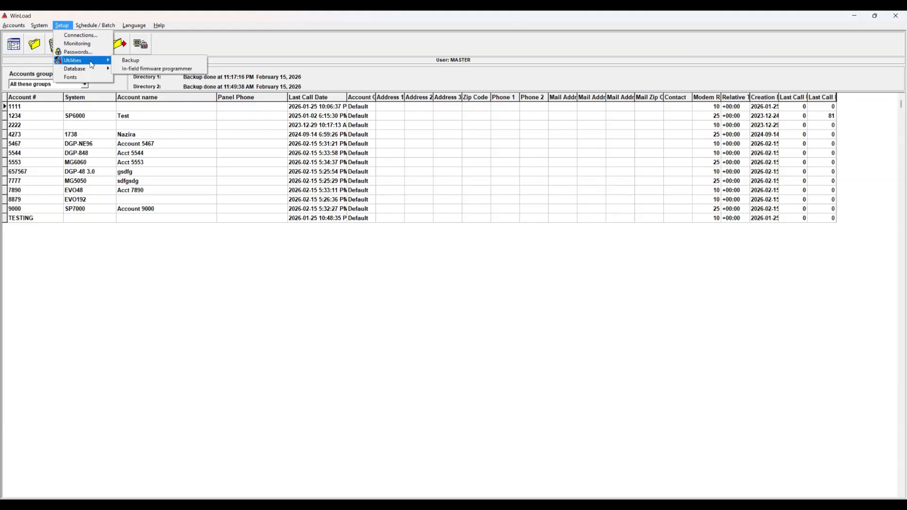
left_click(132, 62)
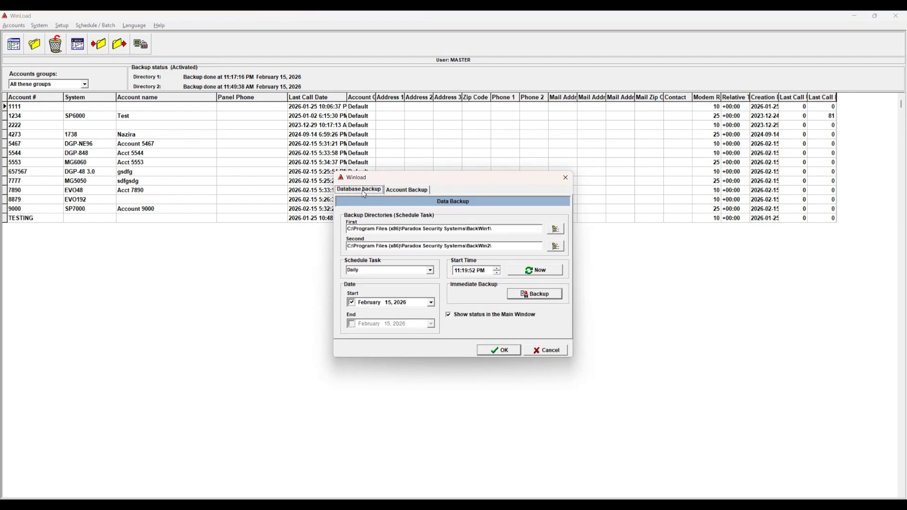
left_click_drag(507, 230, 471, 246)
left_click(431, 271)
left_click(386, 286)
Step: Set the daily backup start time to now, 12:40:17 AM, and run an immediate backup
left_click(369, 302)
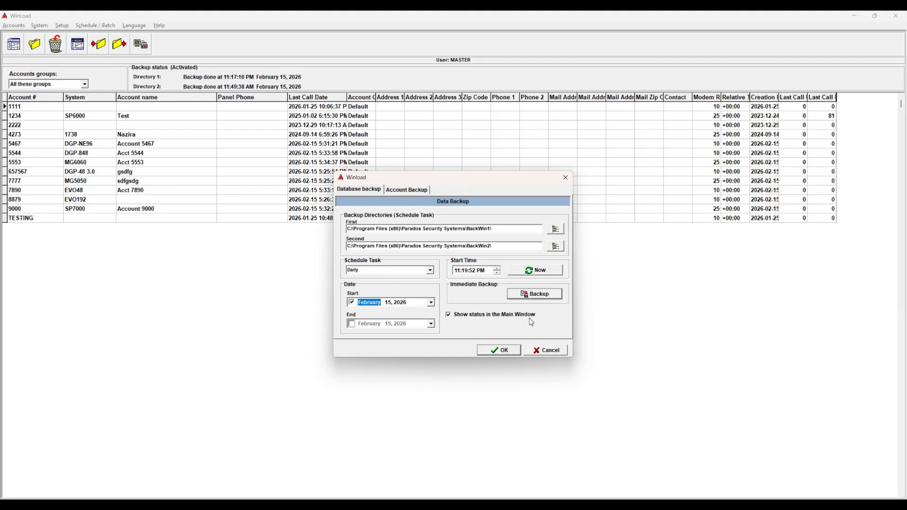
left_click(524, 272)
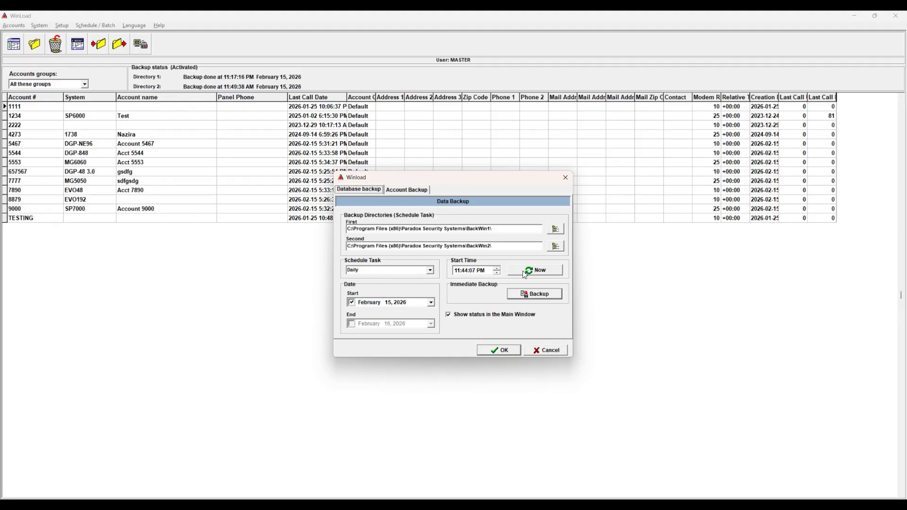
left_click(525, 273)
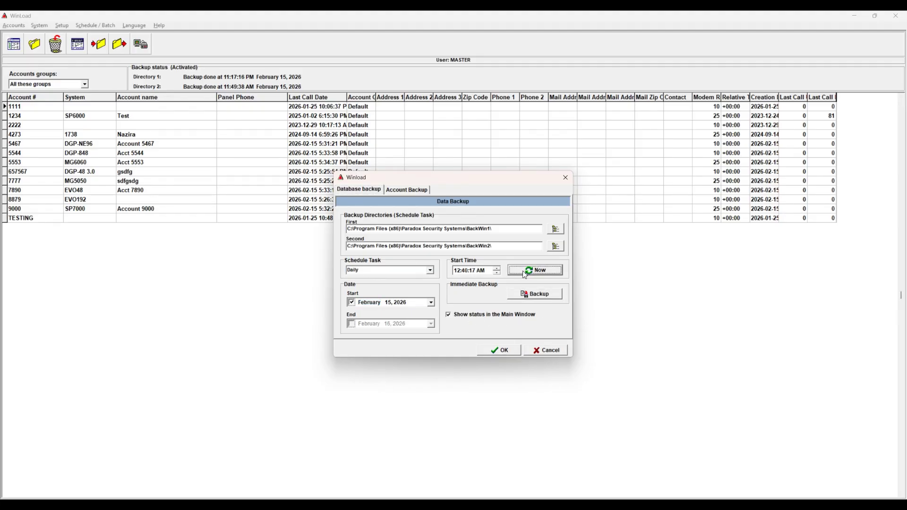
left_click(524, 296)
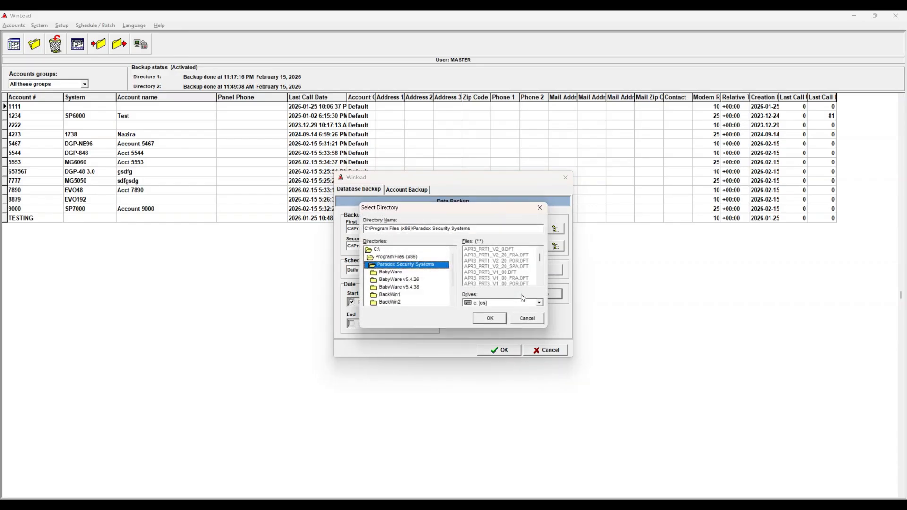
Step: Back up the database now to the Paradox Security Systems folder, then close the backup settings
left_click(491, 321)
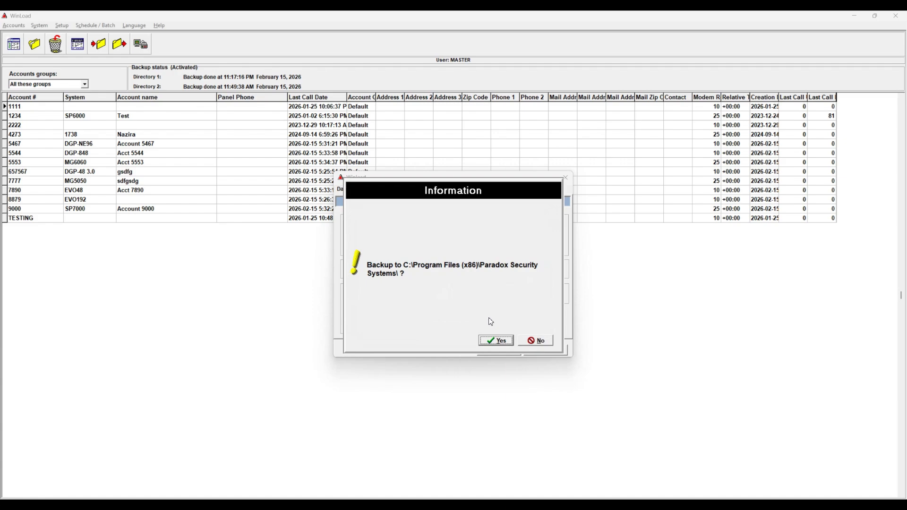
left_click(494, 342)
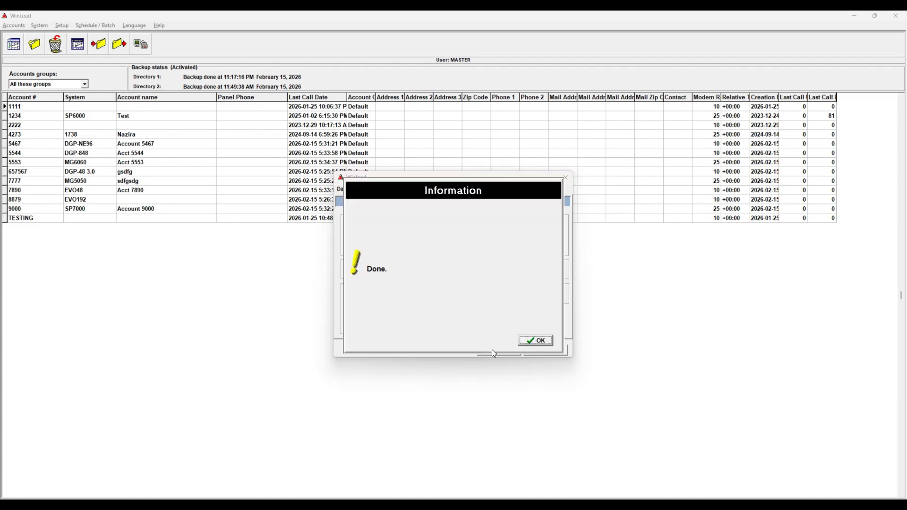
left_click(530, 342)
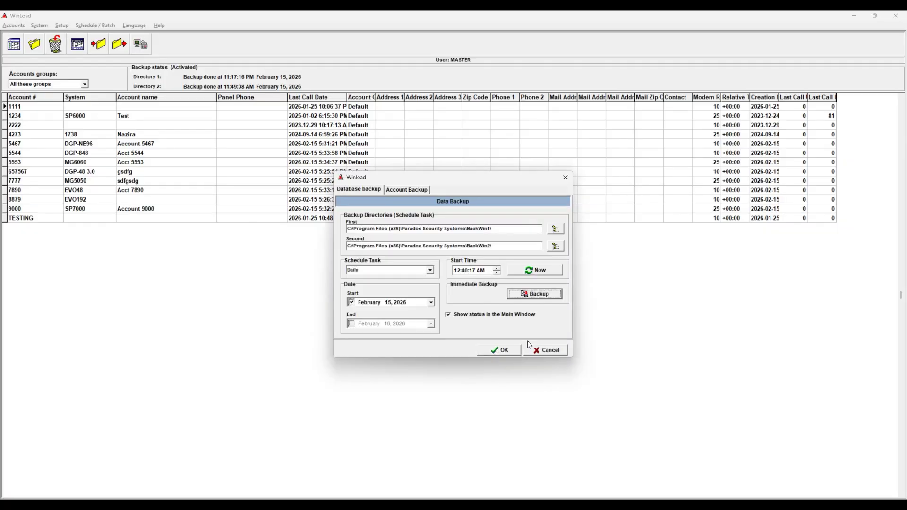
left_click(503, 350)
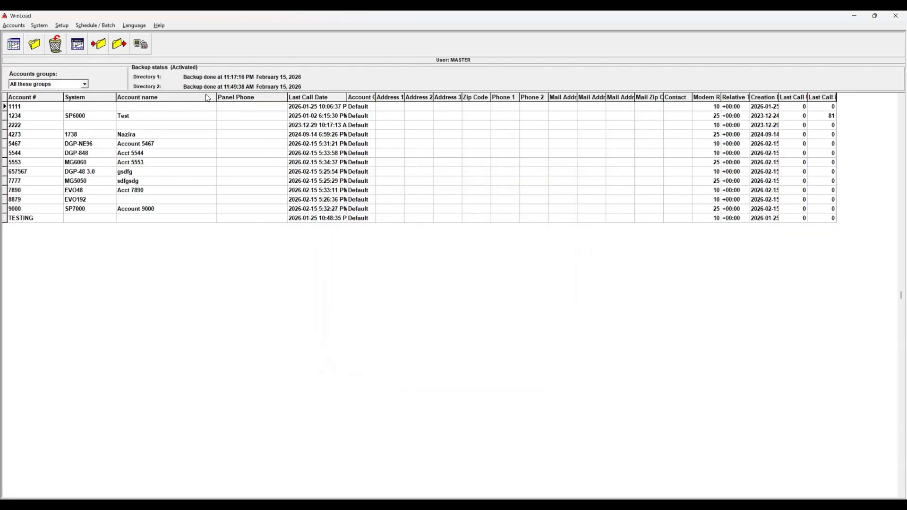